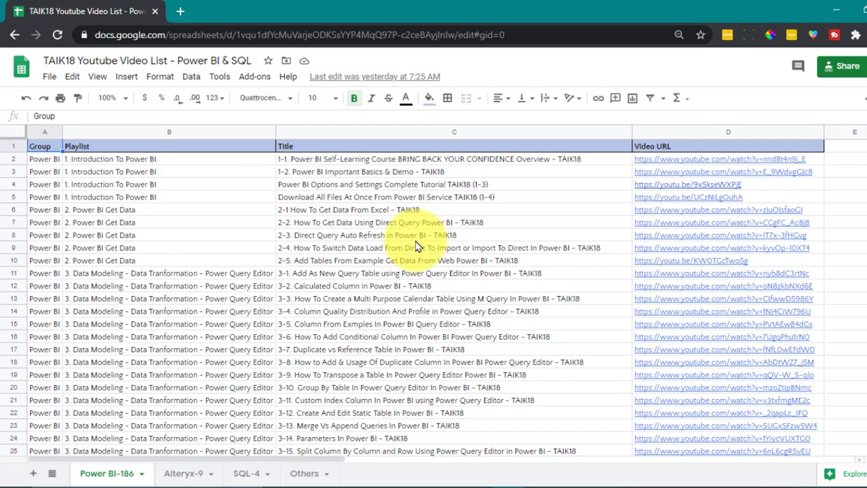
# Confirm the Power BI video list ends at row 187, then return to cell A1
pyautogui.hotkey('ctrl', 'Down')
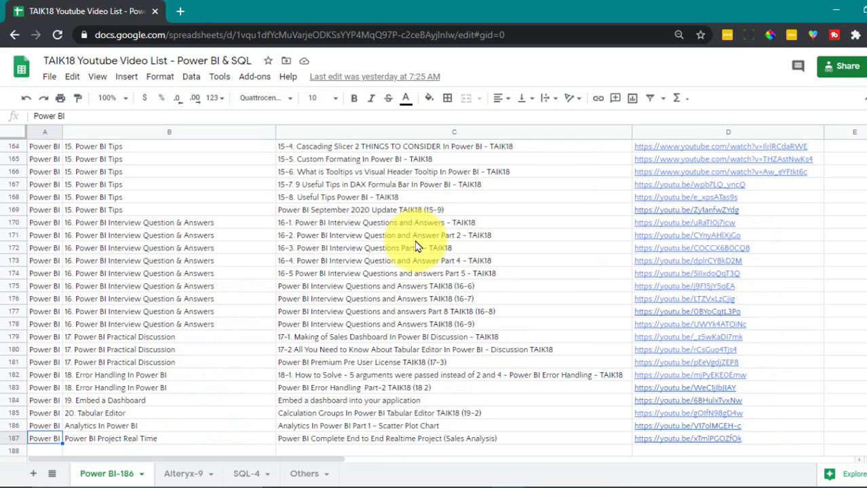
pyautogui.hotkey('ctrl', 'Up')
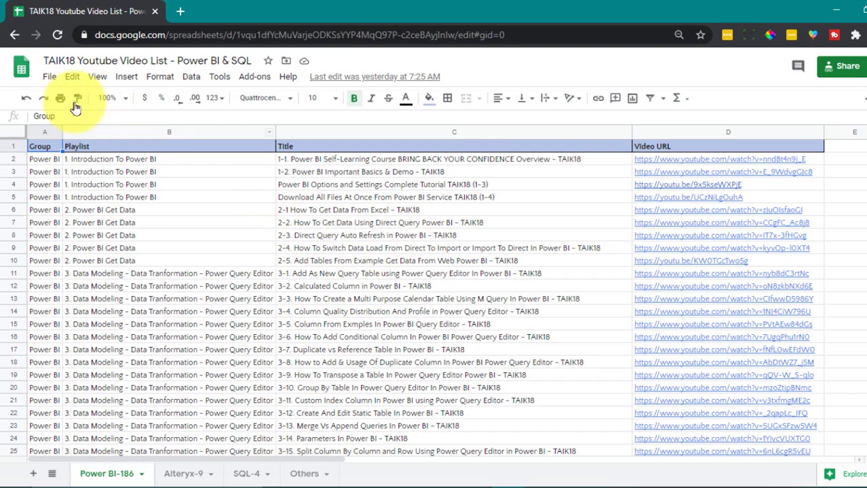
# Publish the entire document to the web as a Web page and copy its link
pyautogui.click(49, 78)
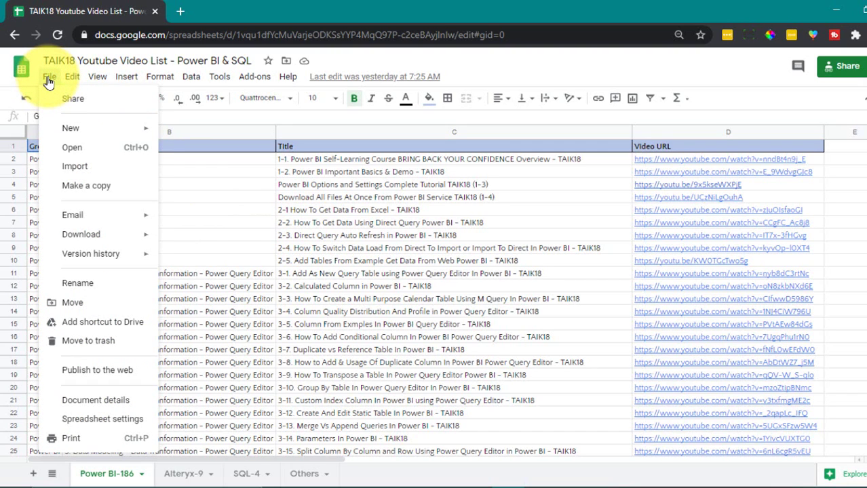
pyautogui.click(138, 377)
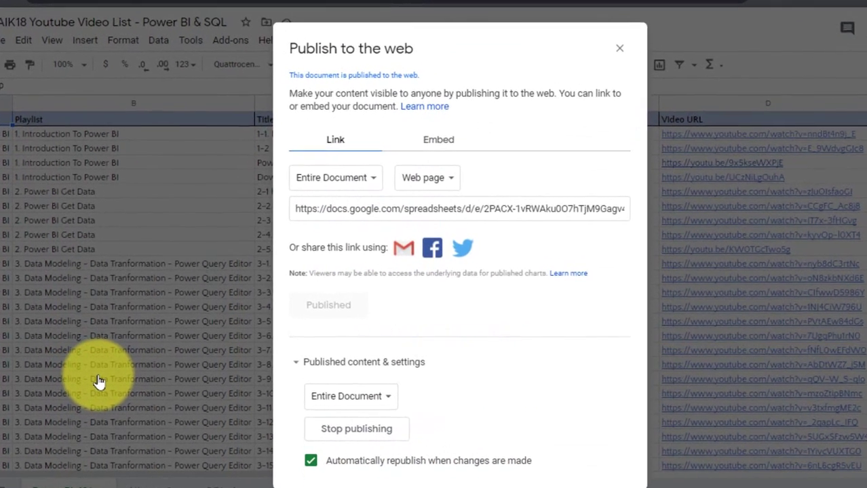
pyautogui.click(378, 201)
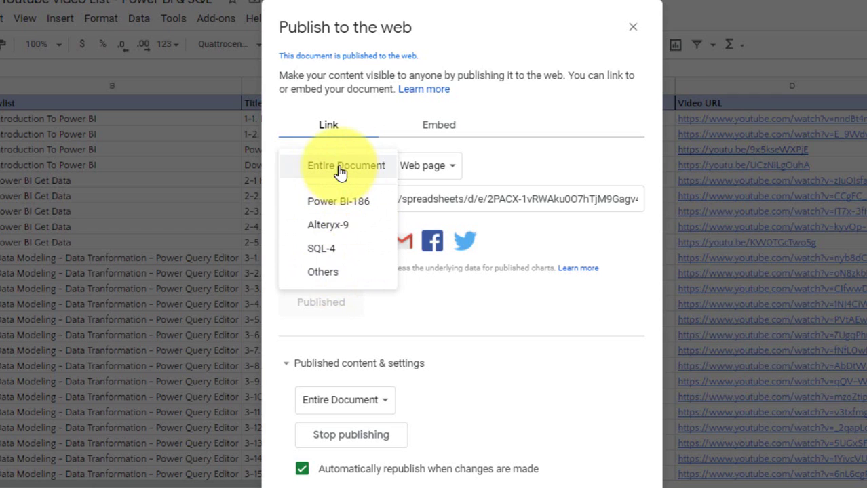
pyautogui.click(493, 155)
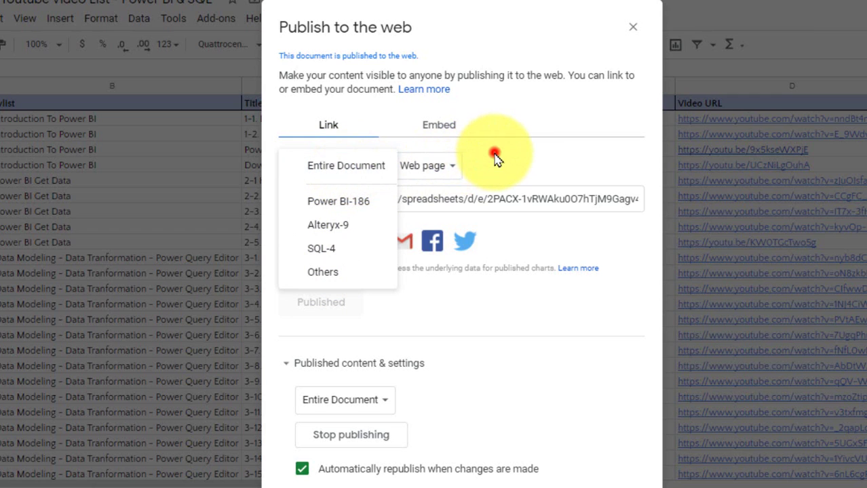
pyautogui.click(457, 174)
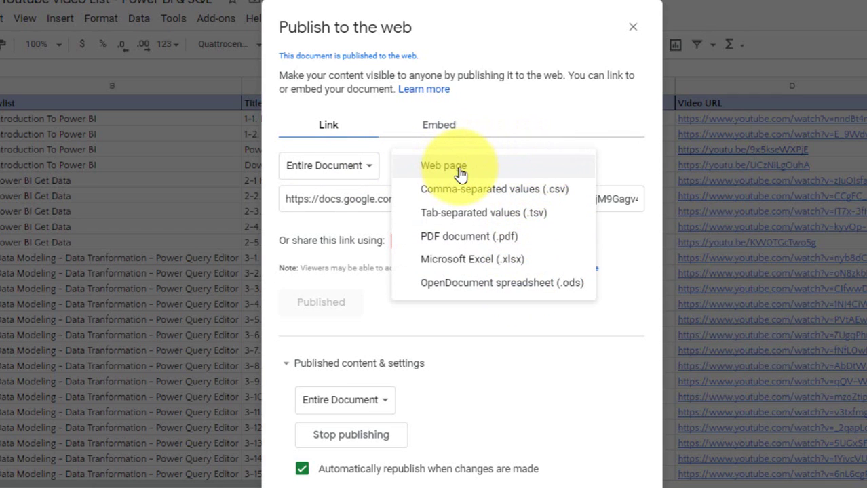
pyautogui.click(500, 141)
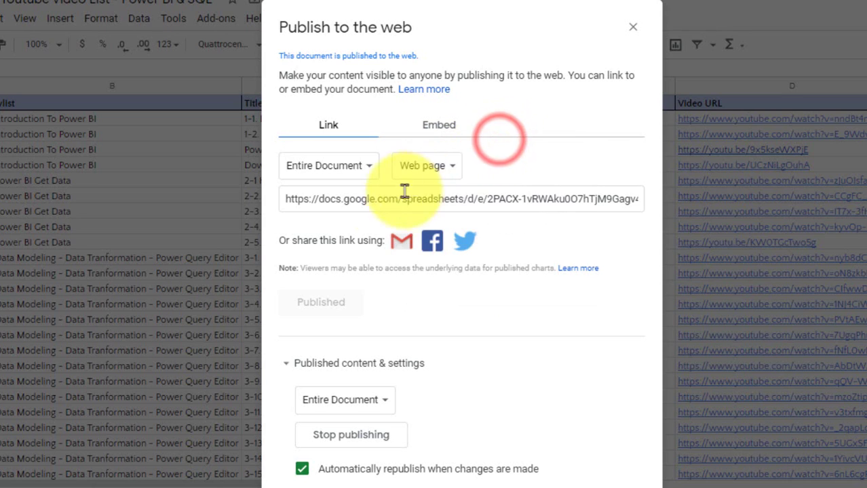
pyautogui.click(319, 204)
pyautogui.click(372, 201)
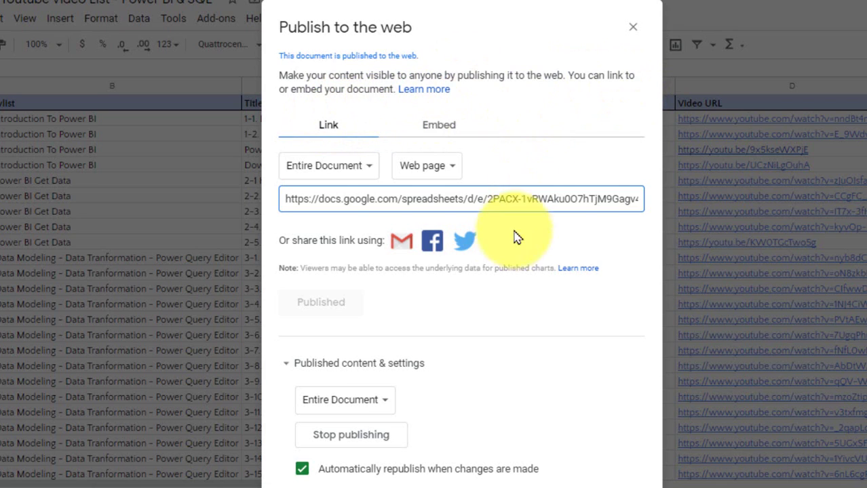
pyautogui.click(513, 194)
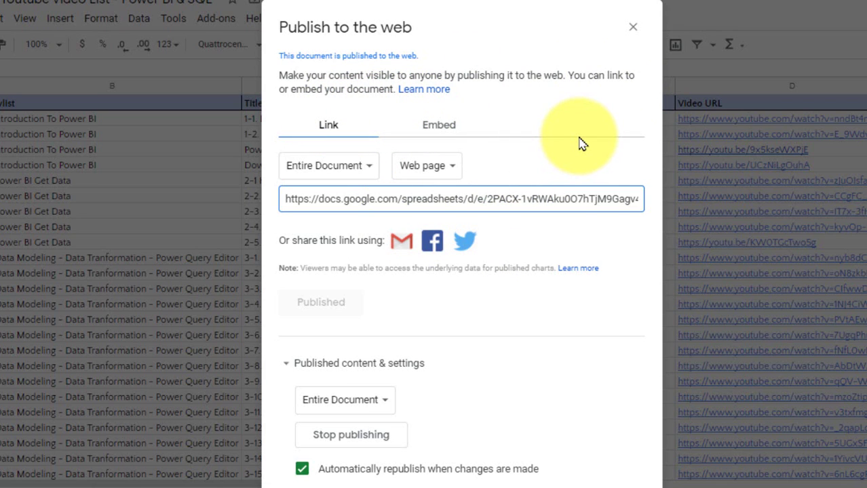
pyautogui.click(633, 34)
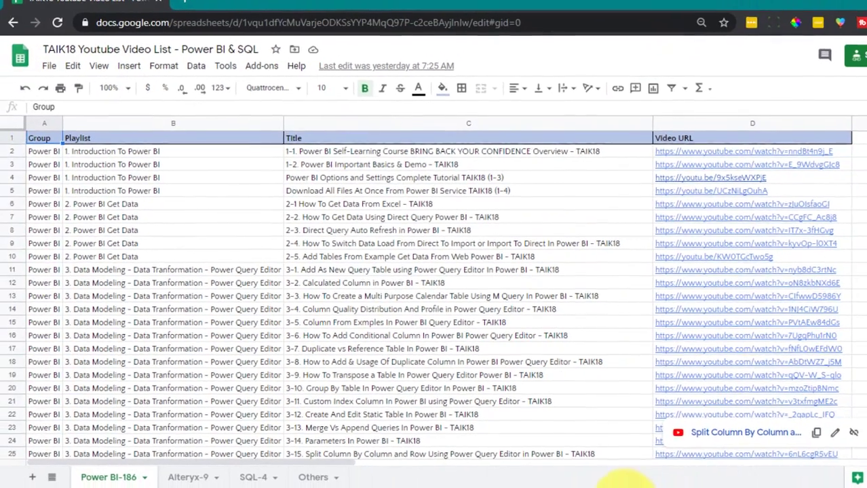
# In Power BI Desktop, add a Web data source using the copied pubhtml link
pyautogui.moveTo(636, 487)
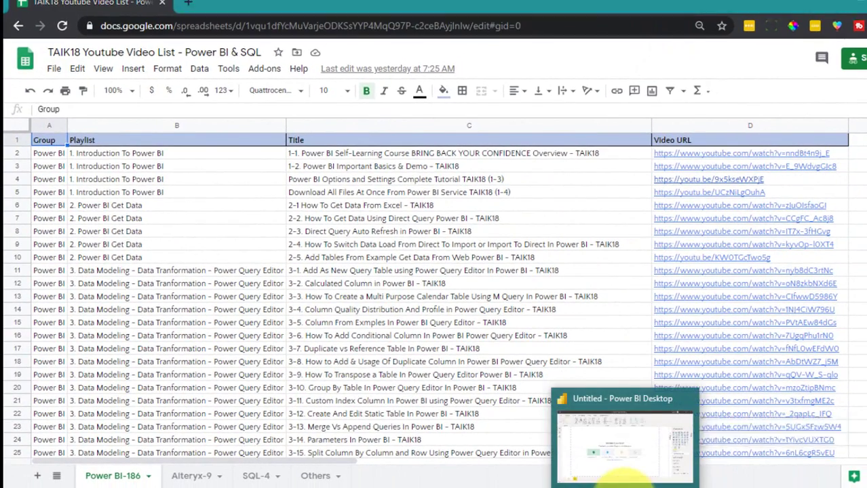
pyautogui.click(619, 468)
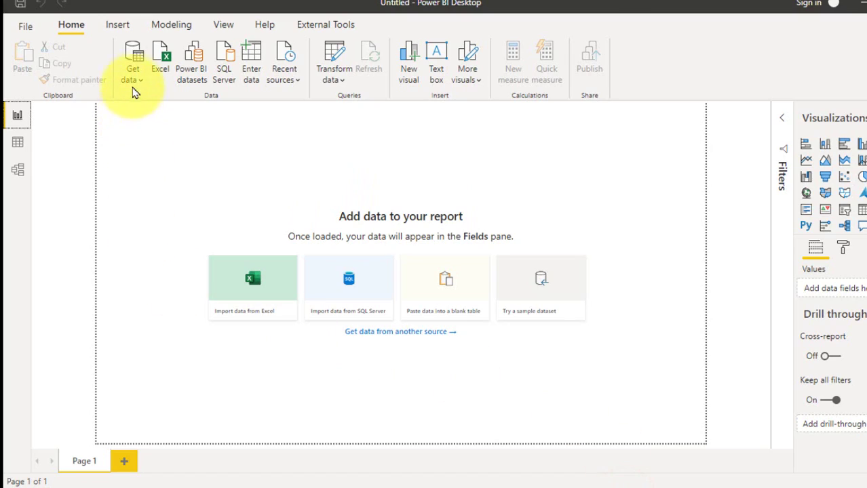
pyautogui.click(134, 81)
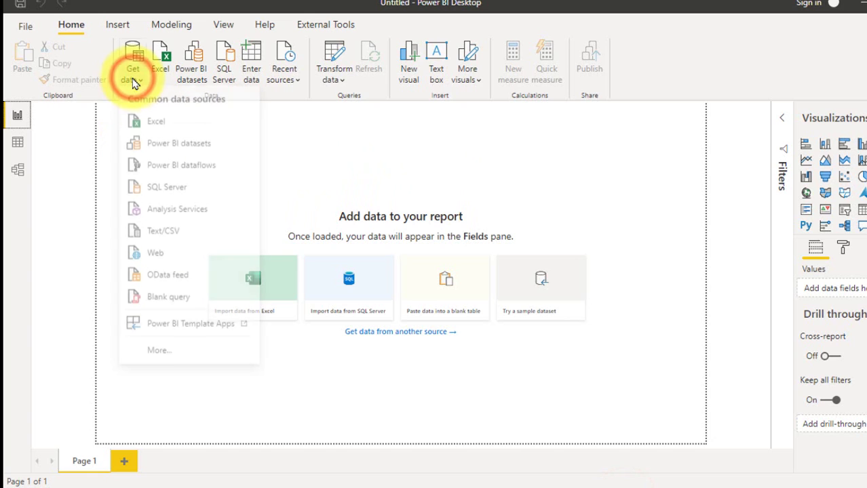
pyautogui.click(160, 256)
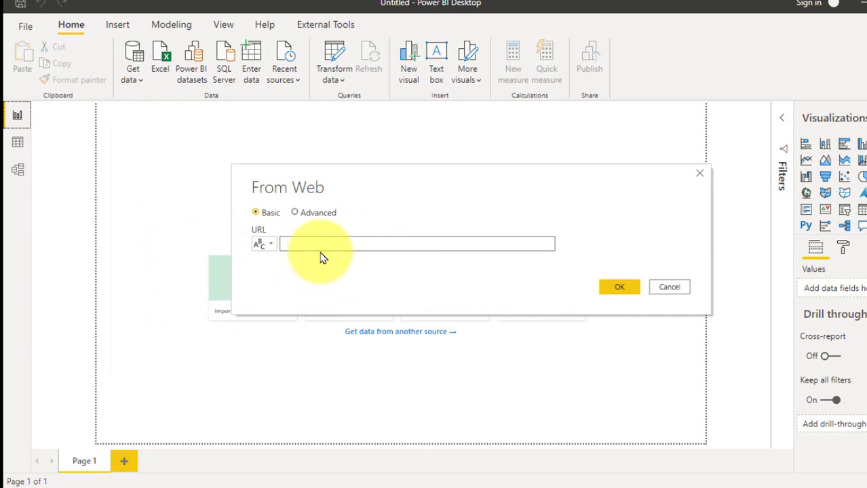
pyautogui.hotkey('ctrl', 'v')
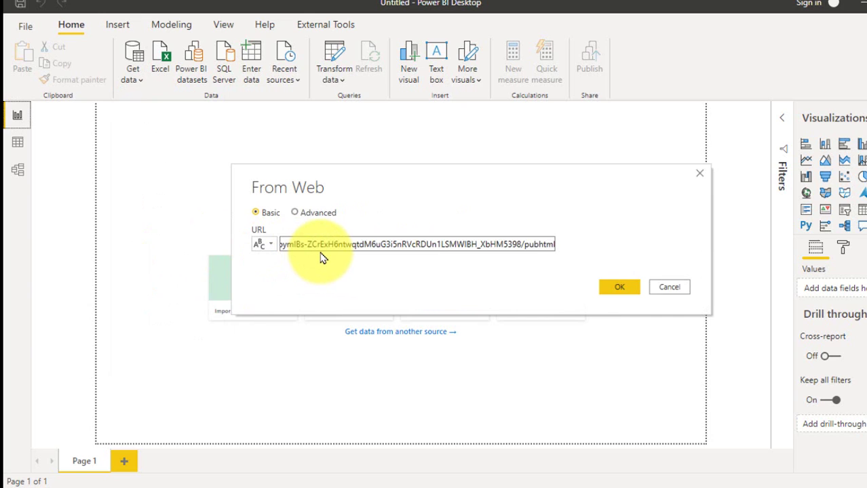
pyautogui.click(618, 289)
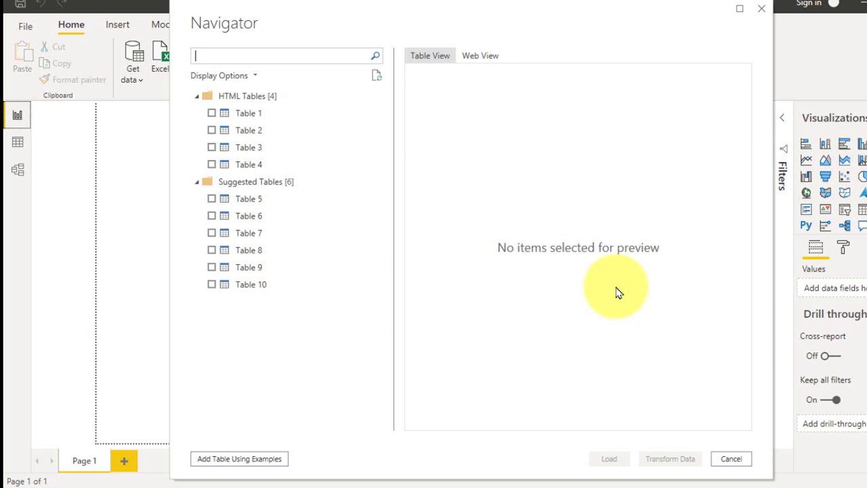
# Preview and tick HTML Tables 1, 2, 3 and 4 in the Navigator
pyautogui.click(247, 117)
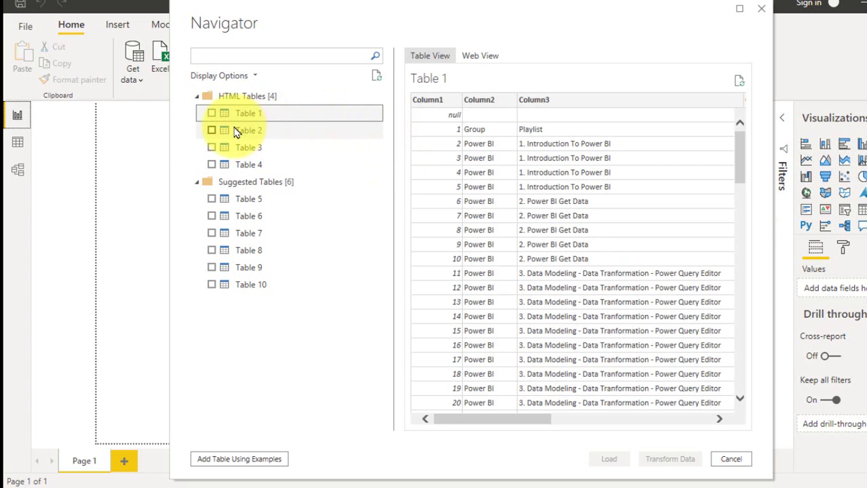
pyautogui.click(212, 113)
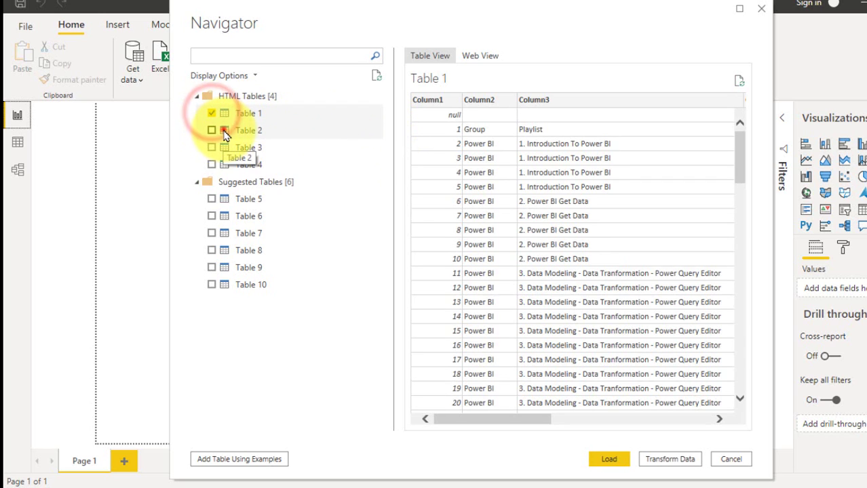
pyautogui.click(226, 133)
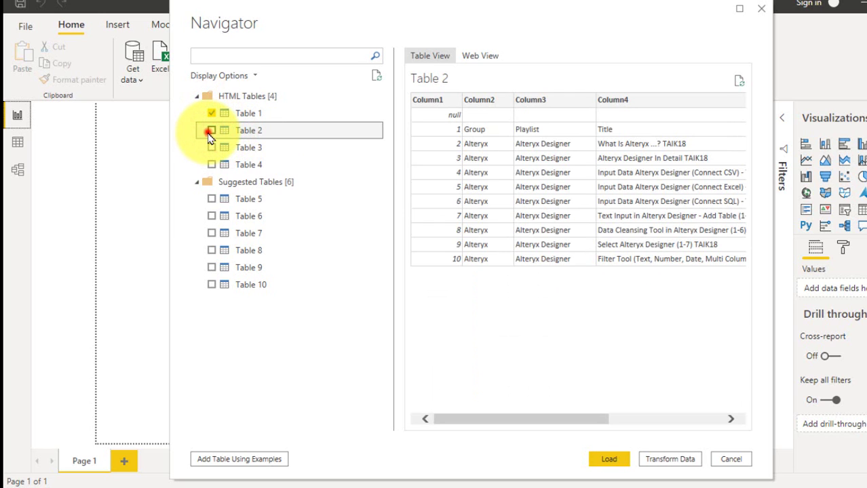
pyautogui.click(211, 131)
pyautogui.click(229, 146)
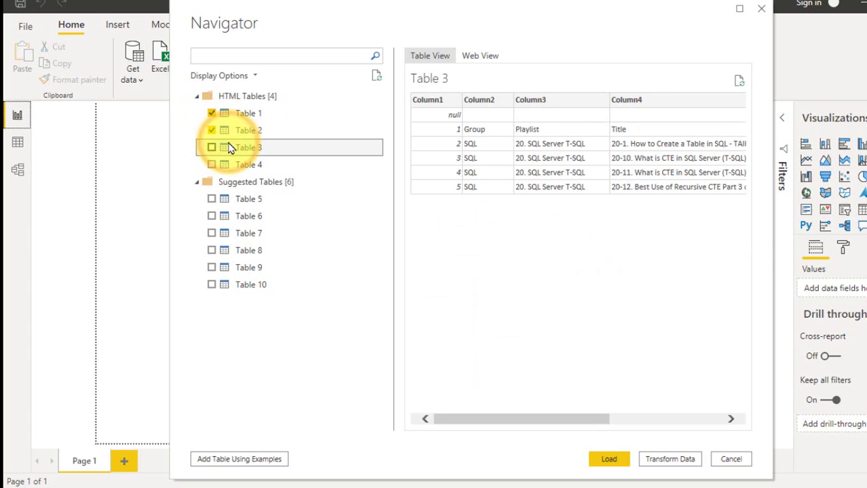
pyautogui.click(211, 148)
pyautogui.click(238, 165)
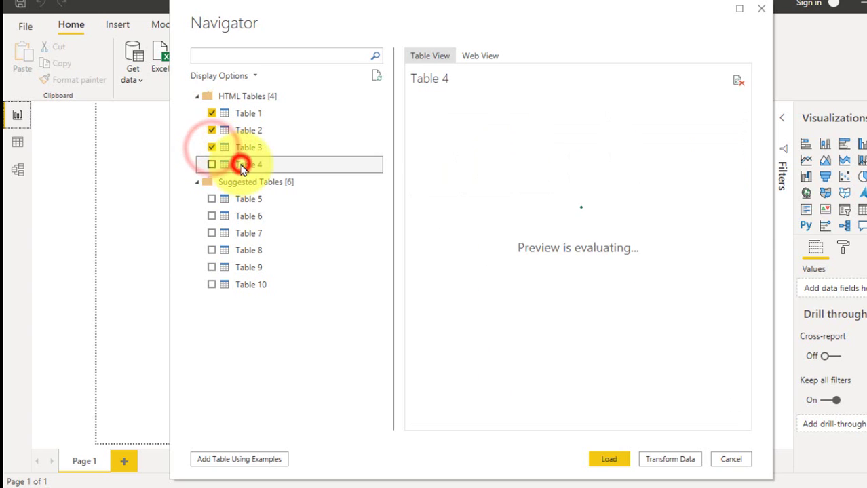
pyautogui.click(211, 165)
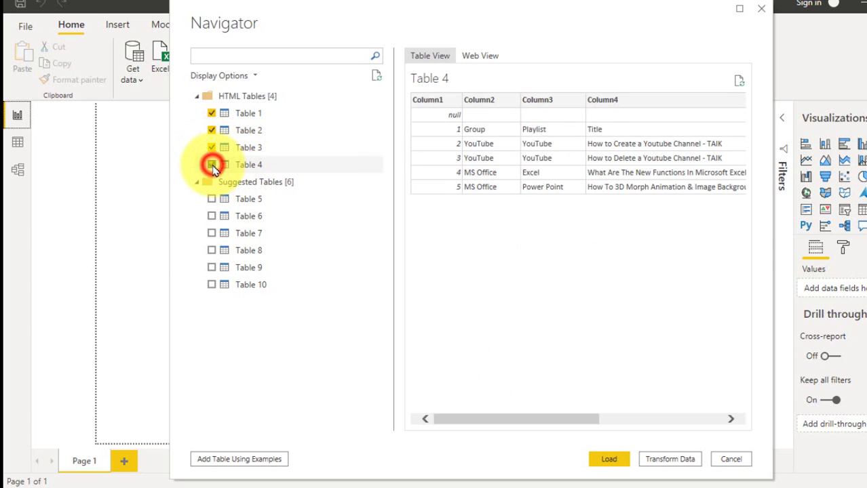
pyautogui.click(242, 199)
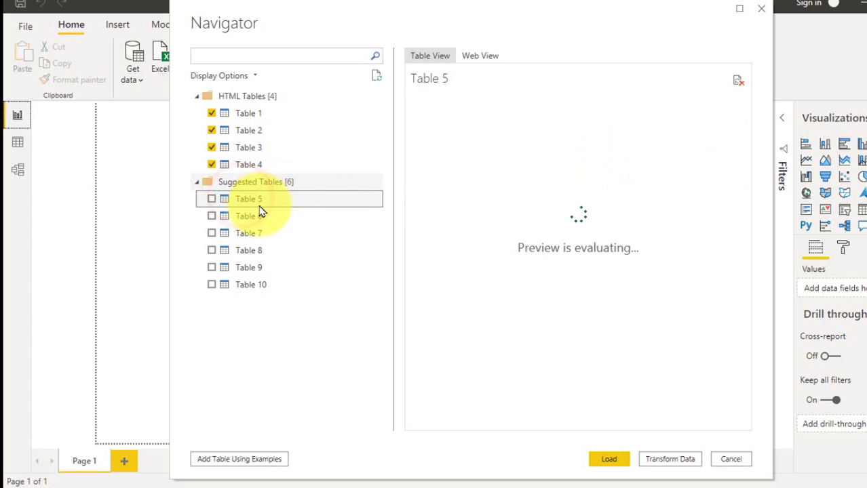
pyautogui.click(245, 165)
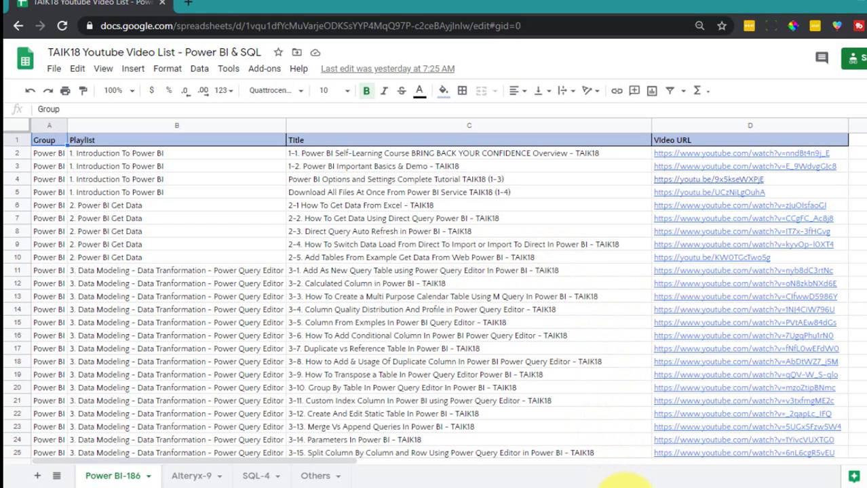
# Switch back to the Power Query Editor listing the Table 1–4 queries
pyautogui.moveTo(624, 487)
pyautogui.click(678, 453)
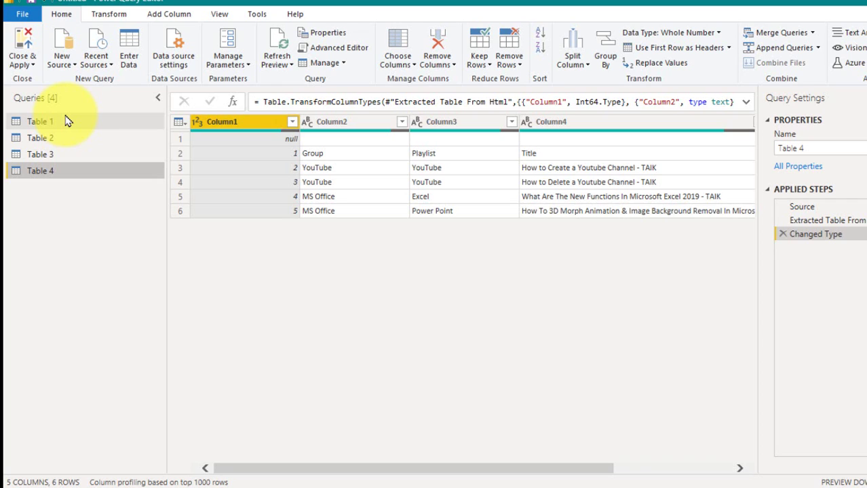
# Start a three-or-more-table append as new, adding Table 2, Table 3 and Table 1
pyautogui.click(819, 48)
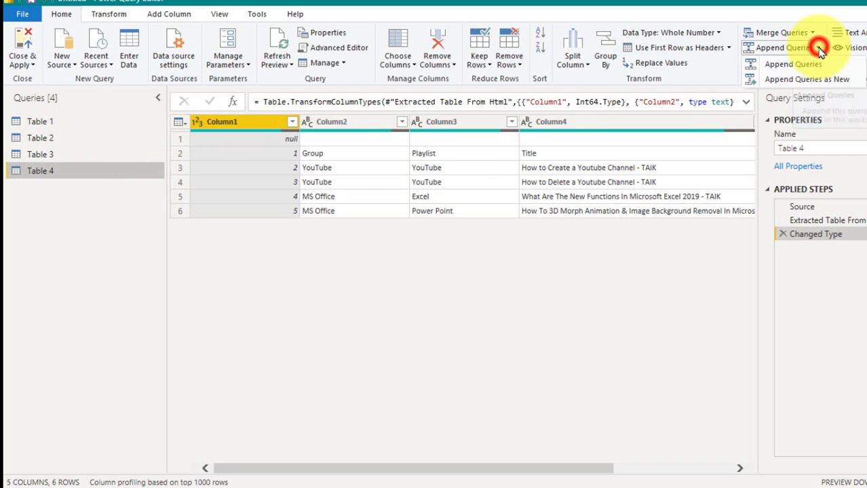
pyautogui.click(847, 80)
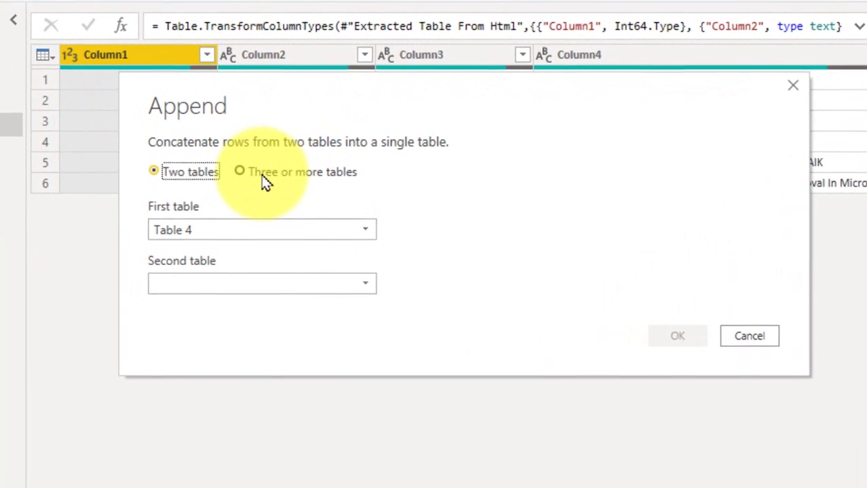
pyautogui.click(332, 208)
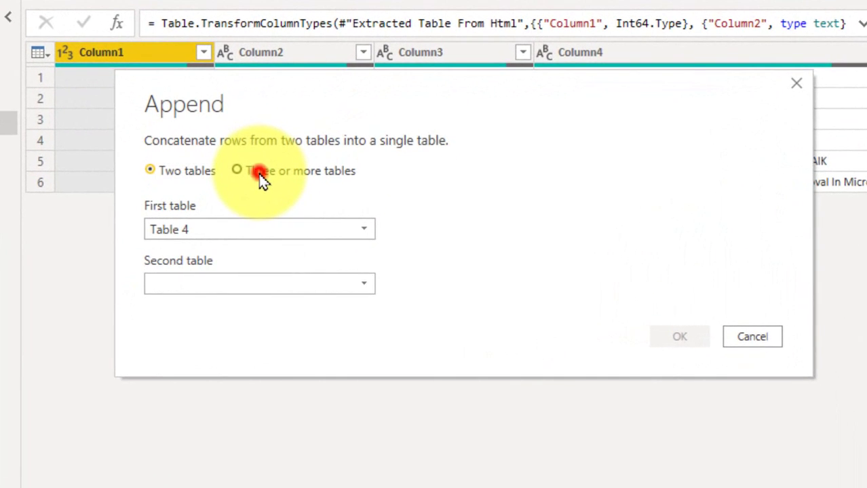
pyautogui.click(207, 252)
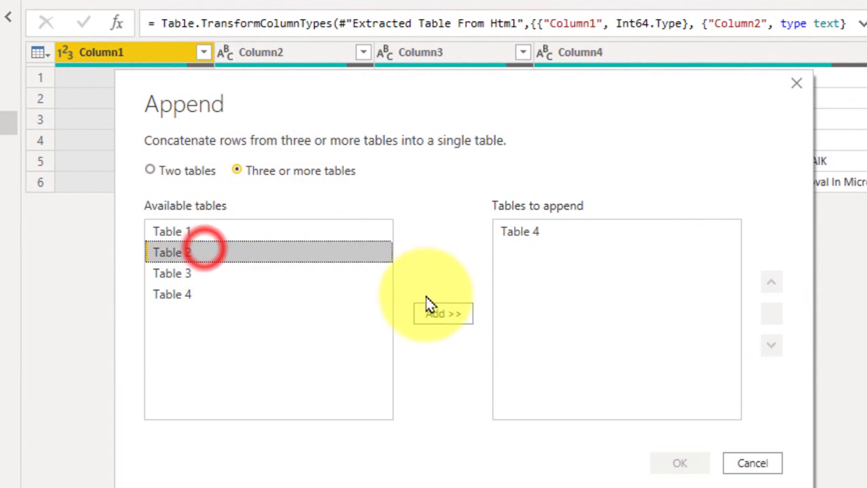
pyautogui.click(436, 313)
pyautogui.click(204, 271)
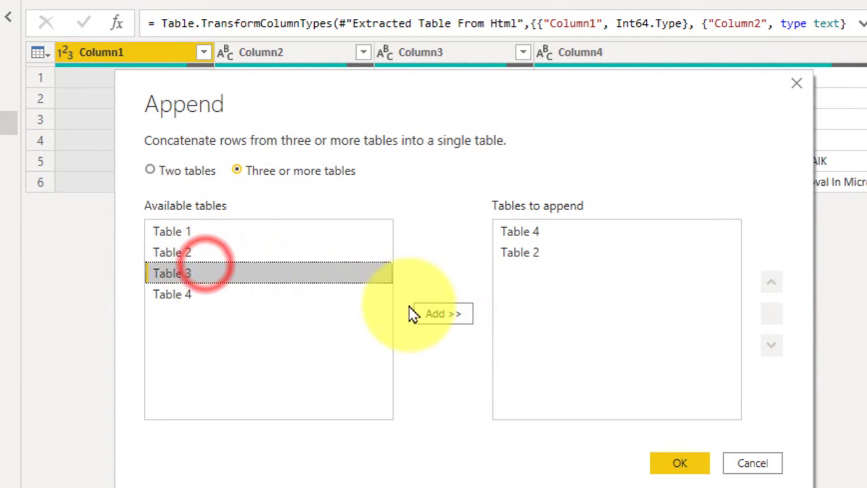
pyautogui.click(432, 302)
pyautogui.click(449, 309)
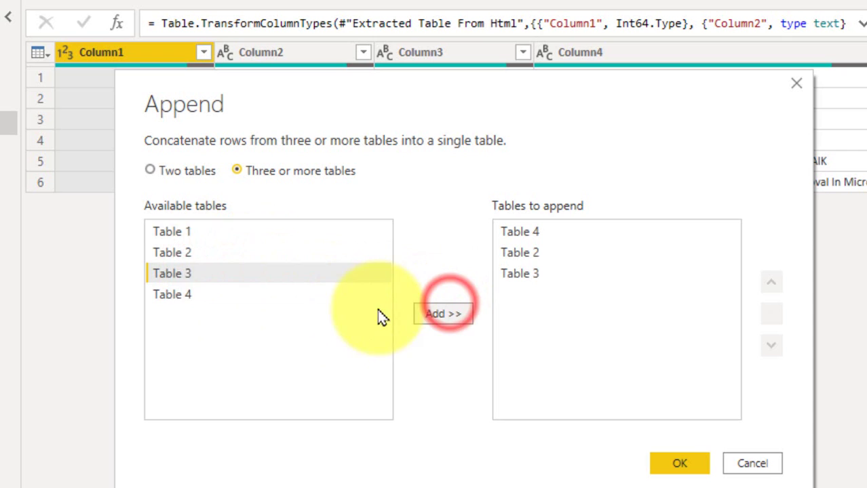
pyautogui.click(221, 295)
pyautogui.click(217, 230)
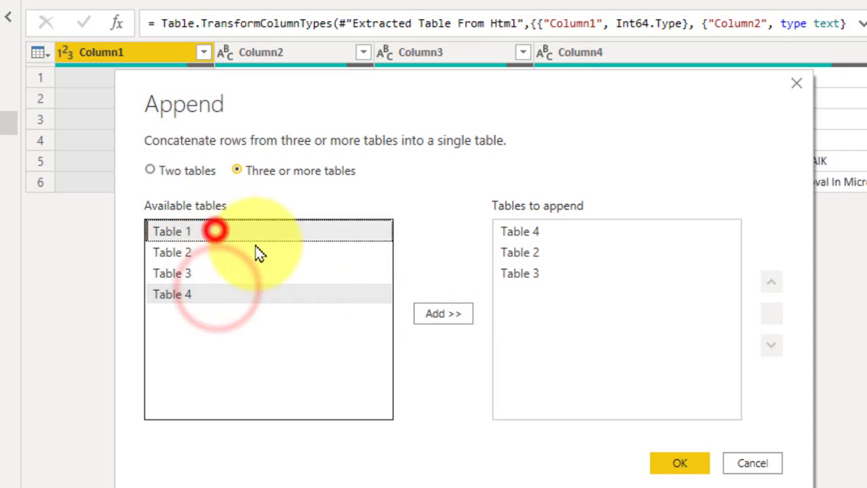
pyautogui.click(438, 314)
# Order the tables Table 1 through Table 4 and create the Append1 query
pyautogui.click(555, 293)
pyautogui.click(771, 283)
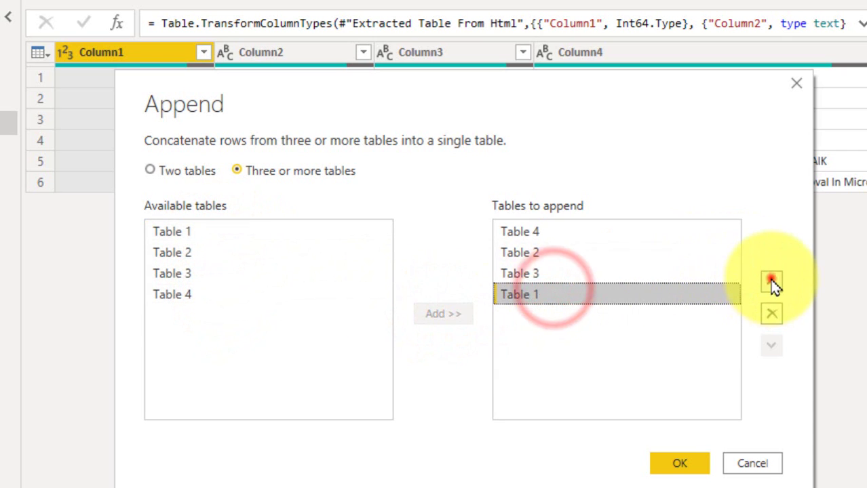
pyautogui.click(770, 280)
pyautogui.click(771, 280)
pyautogui.click(542, 251)
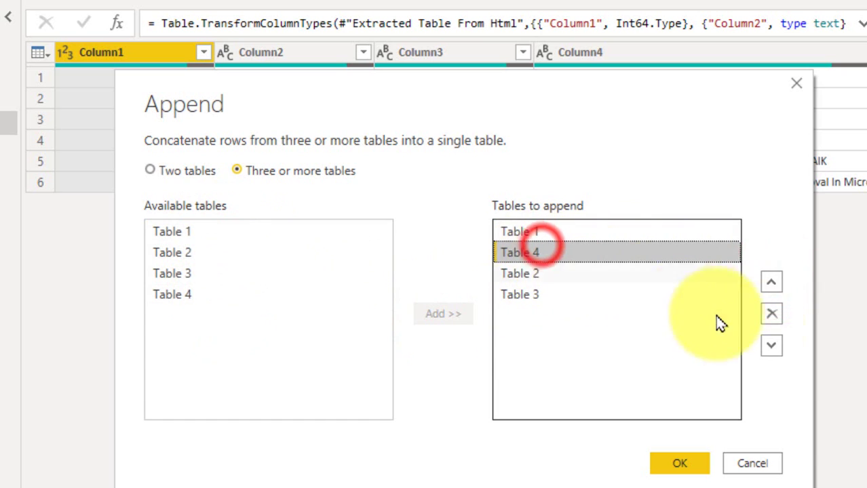
pyautogui.click(779, 344)
pyautogui.click(778, 345)
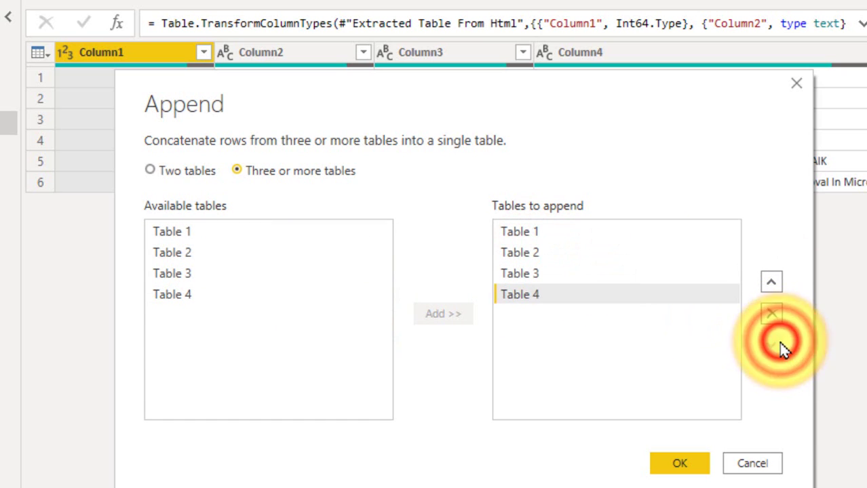
pyautogui.click(681, 464)
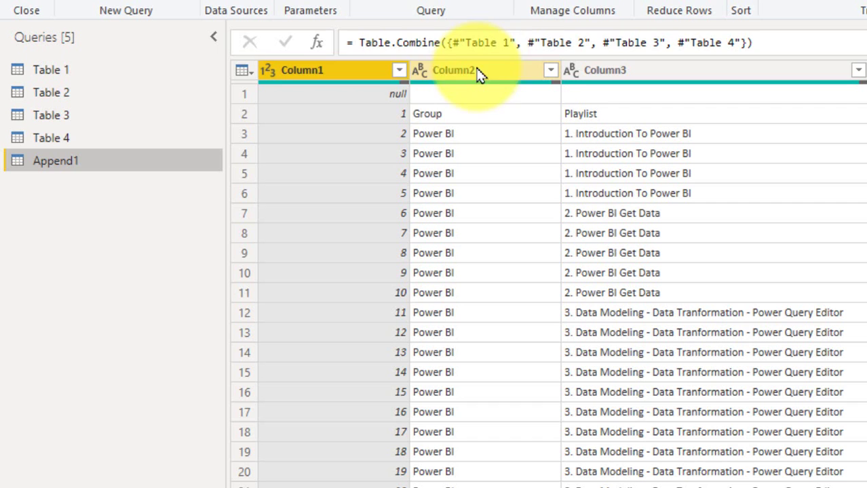
# Remove Column1 from Append1 and filter out blank rows in Column2
pyautogui.rightClick(329, 76)
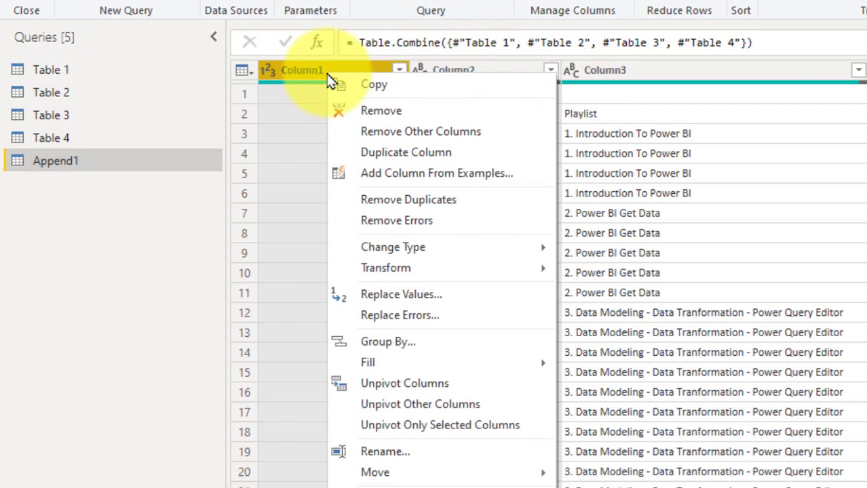
pyautogui.click(372, 115)
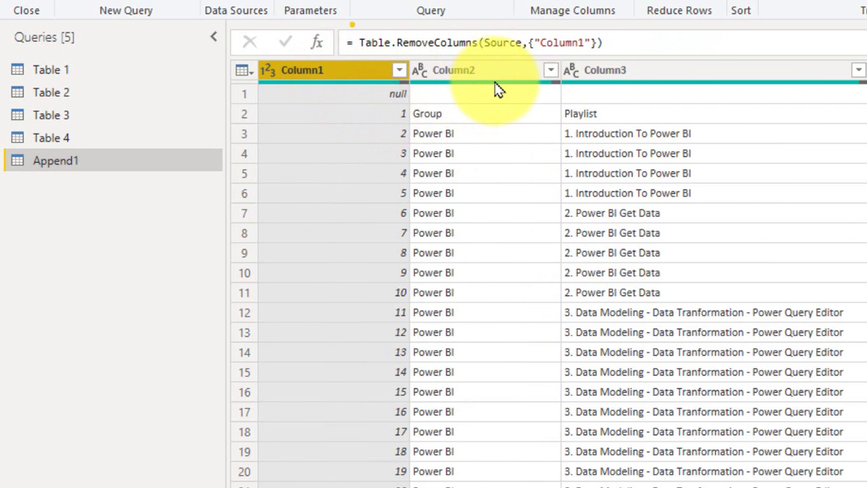
pyautogui.click(400, 72)
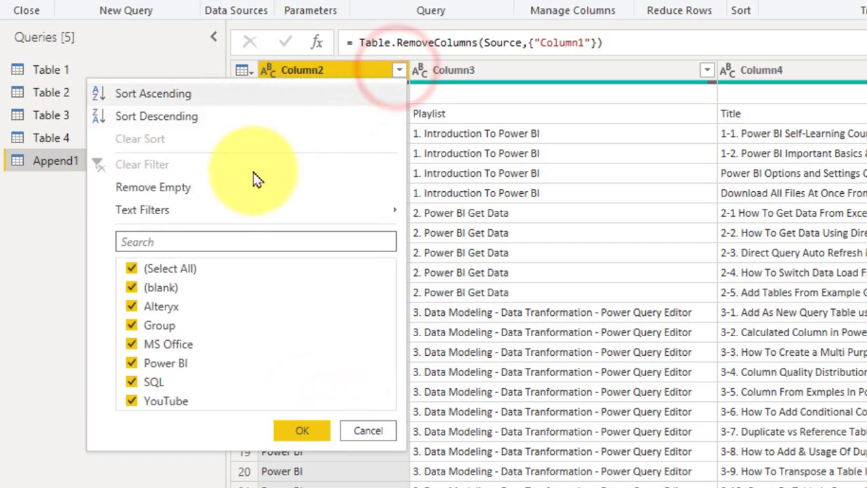
pyautogui.click(166, 288)
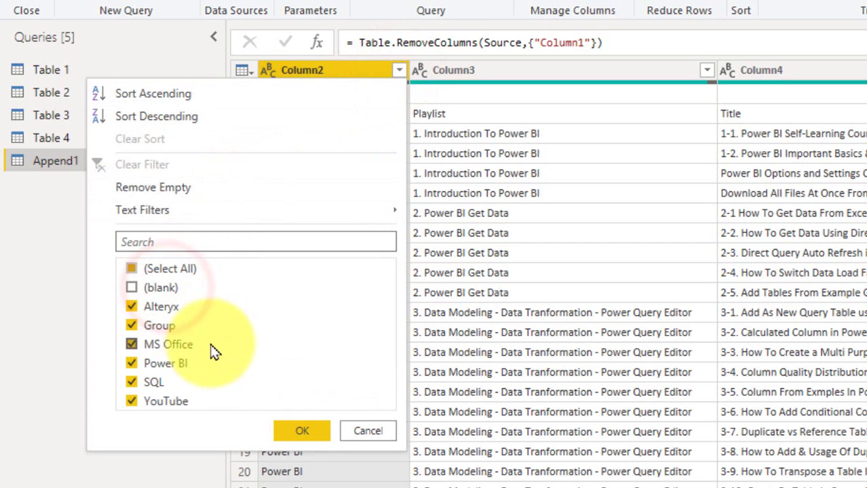
pyautogui.click(298, 433)
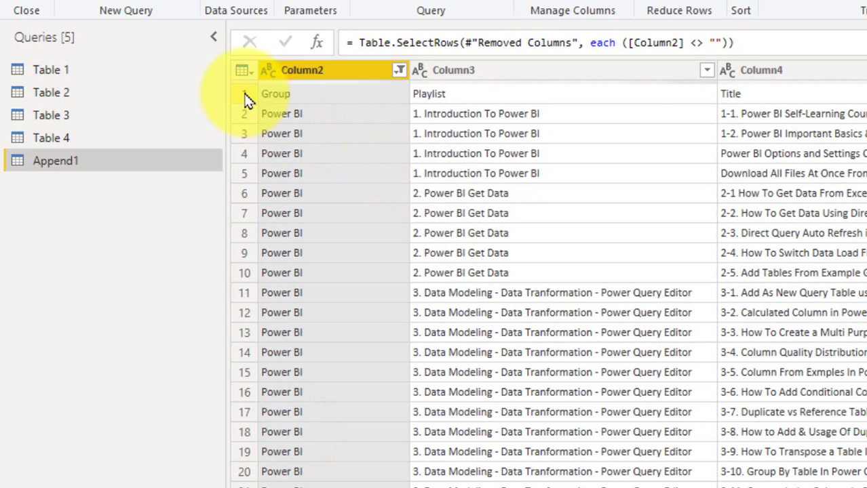
# Promote the first row to headers and exclude repeated 'Group' values from the Group column
pyautogui.click(248, 74)
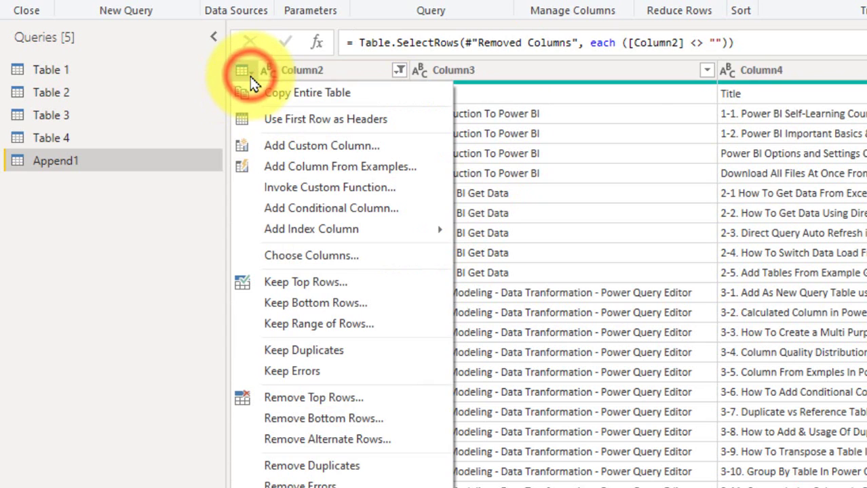
pyautogui.click(382, 120)
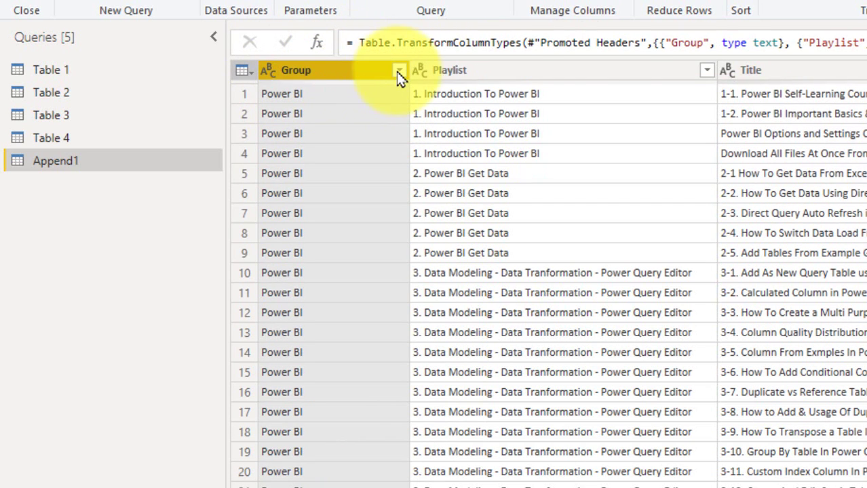
pyautogui.click(400, 72)
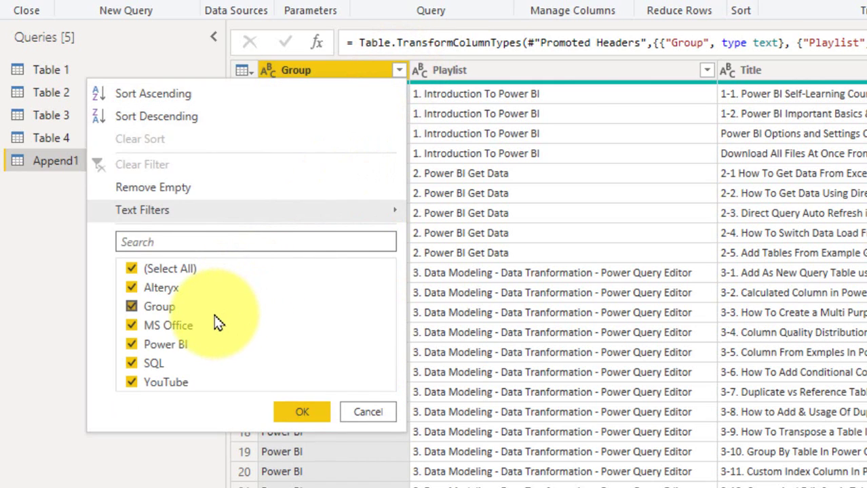
pyautogui.click(160, 309)
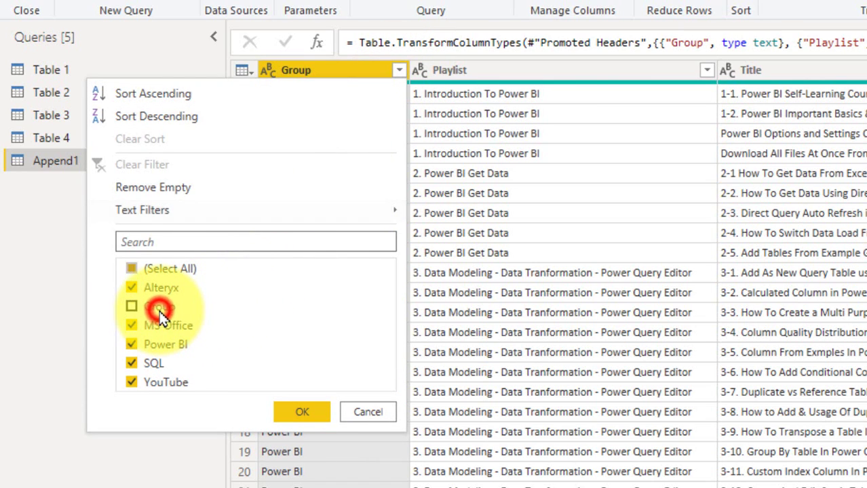
pyautogui.click(303, 410)
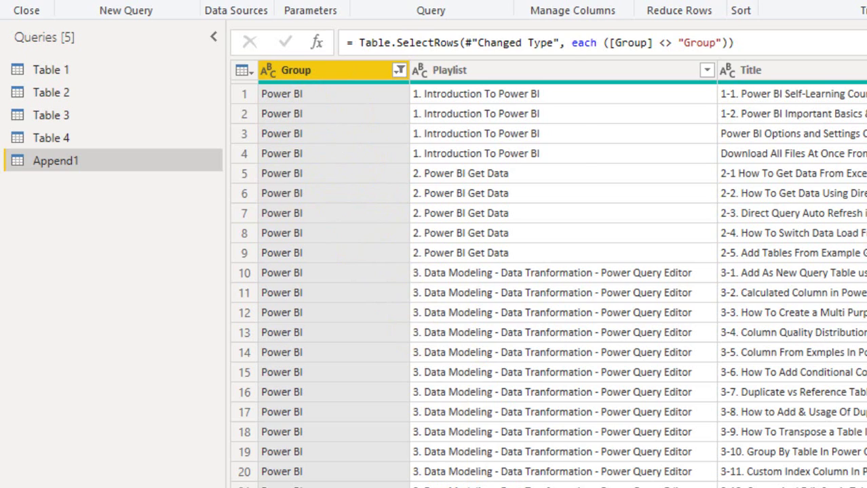
pyautogui.click(55, 141)
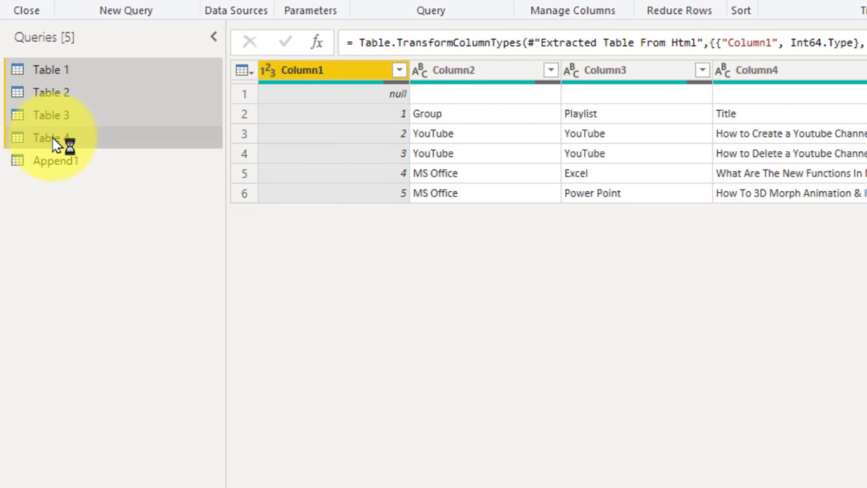
# Move Tables 1–4 into a new query group named RAW
pyautogui.rightClick(53, 139)
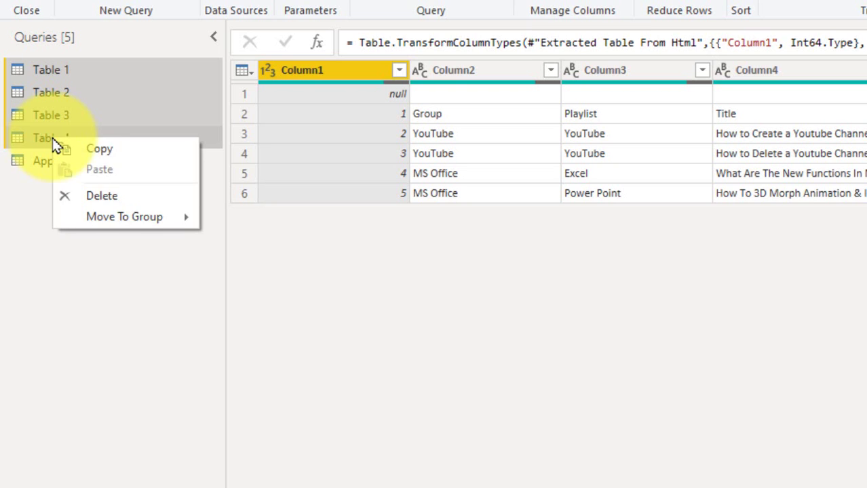
pyautogui.click(253, 218)
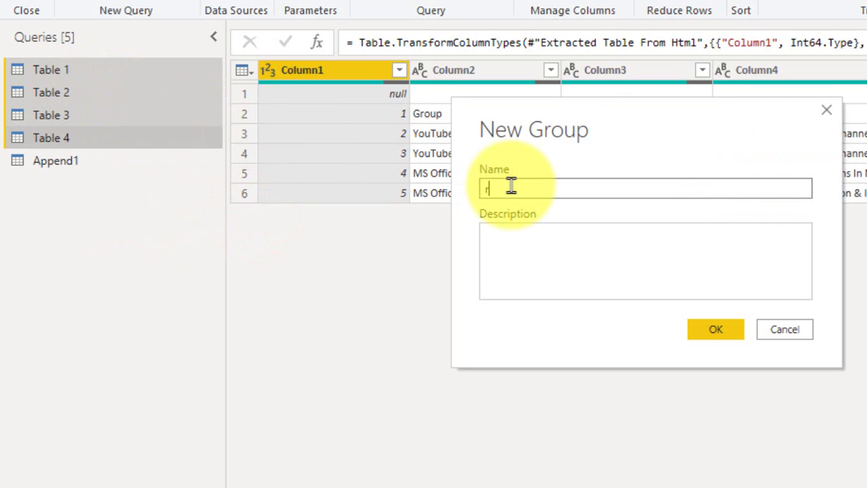
pyautogui.click(628, 257)
pyautogui.press('Escape')
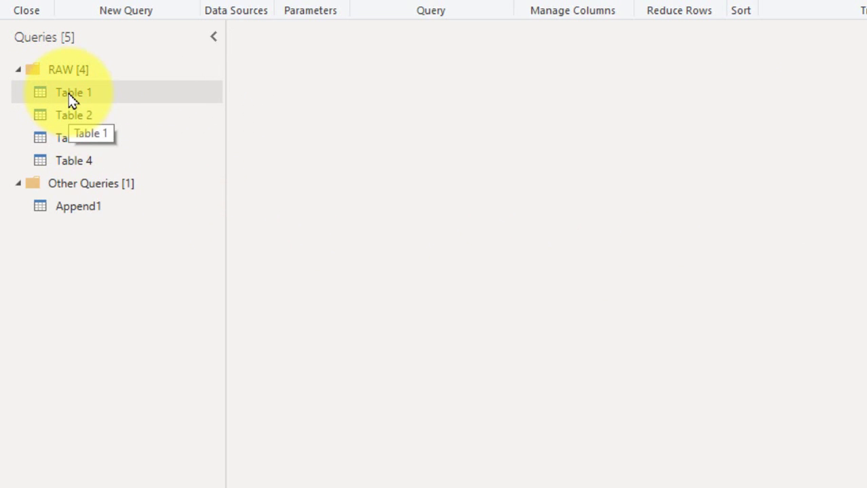
# Disable load for Table 1, Table 2, Table 3 and Table 4
pyautogui.rightClick(57, 94)
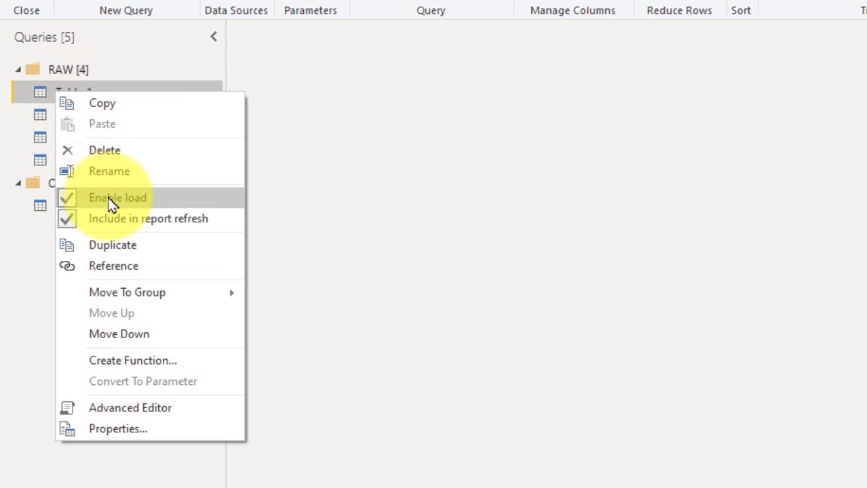
pyautogui.click(110, 203)
pyautogui.rightClick(64, 116)
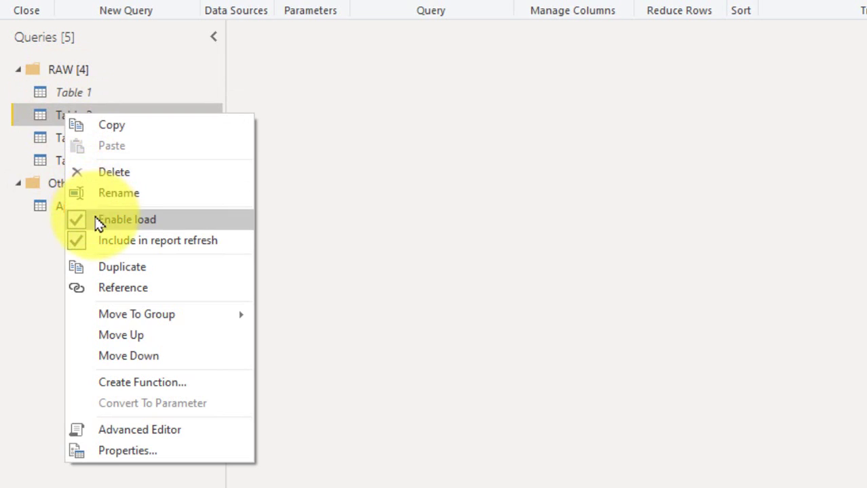
pyautogui.click(99, 223)
pyautogui.rightClick(70, 138)
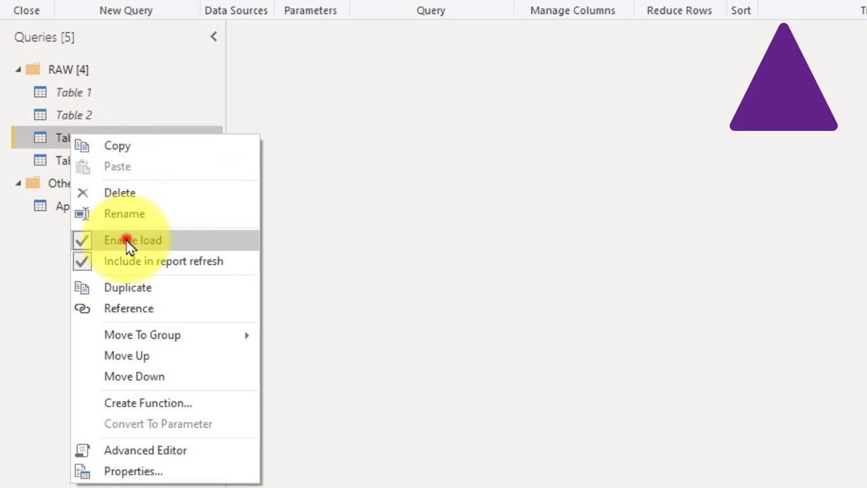
pyautogui.click(129, 241)
pyautogui.rightClick(69, 161)
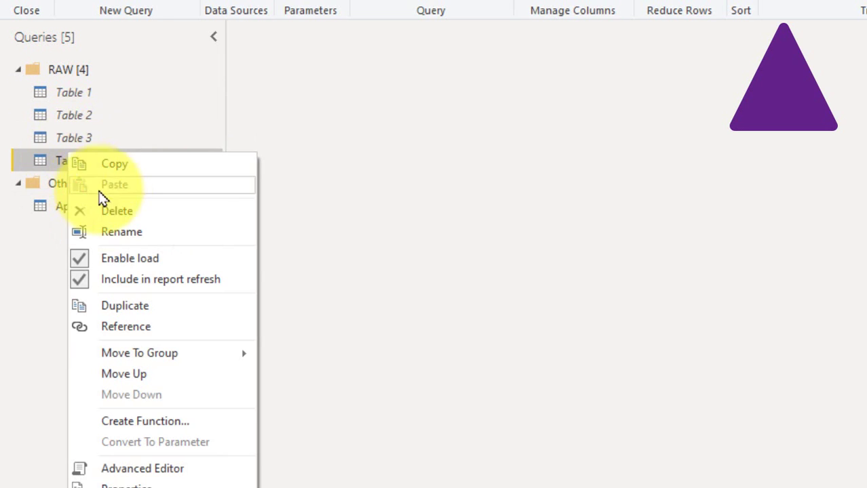
pyautogui.click(127, 259)
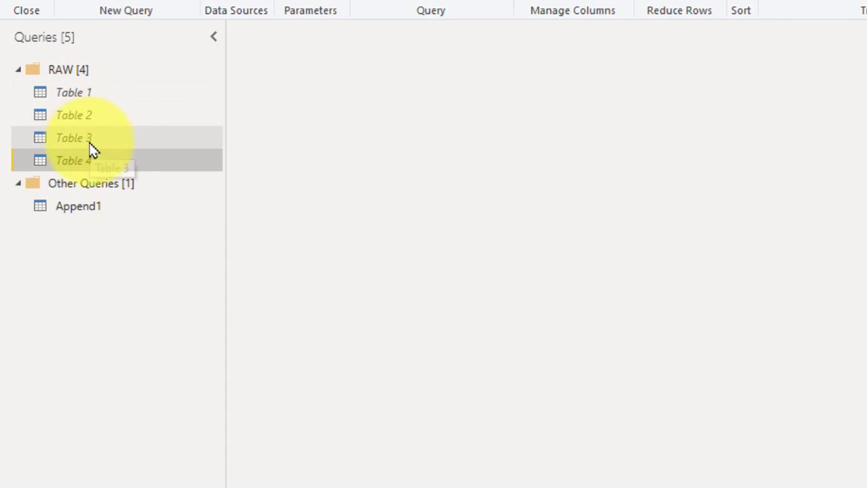
# Apply query changes, show Count of Title per Group in a table, and move it centre-right
pyautogui.click(68, 207)
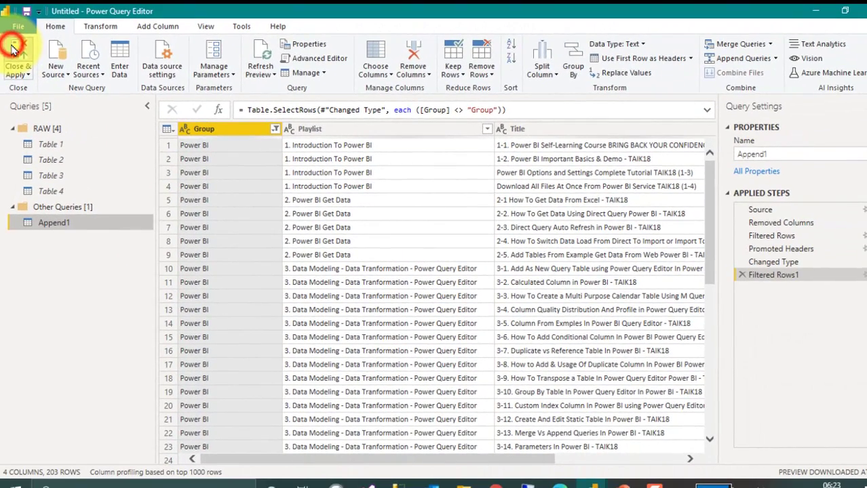
pyautogui.click(16, 55)
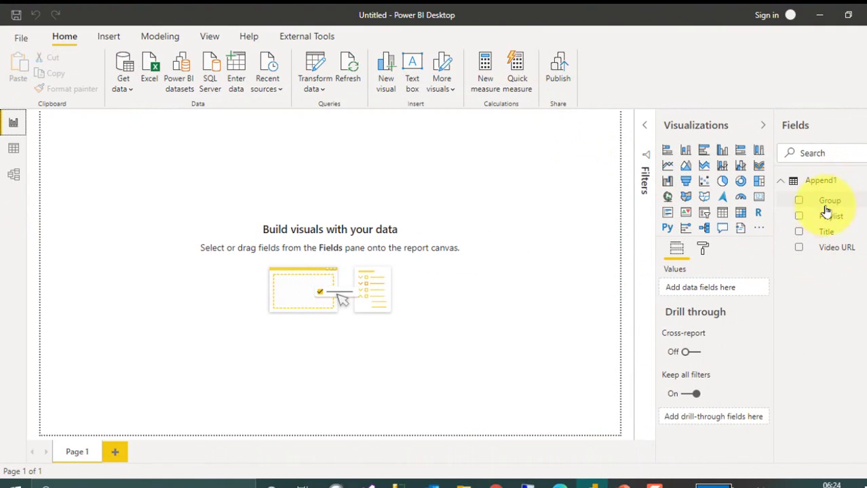
pyautogui.click(800, 232)
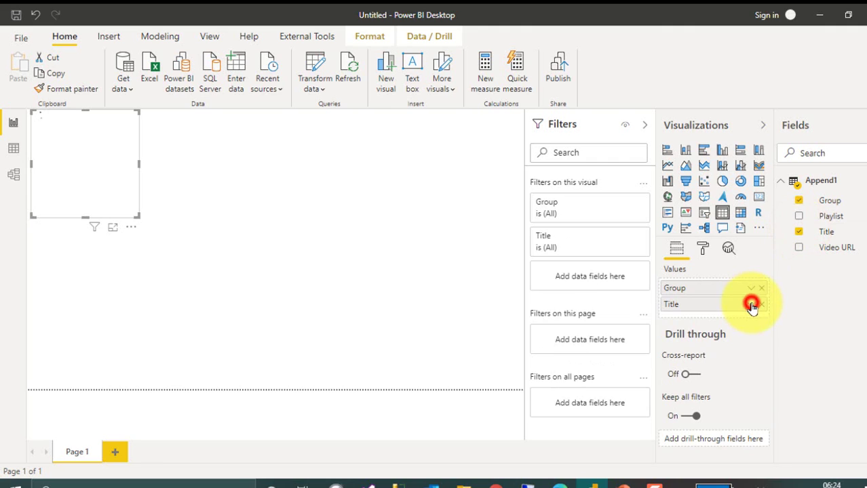
pyautogui.click(752, 305)
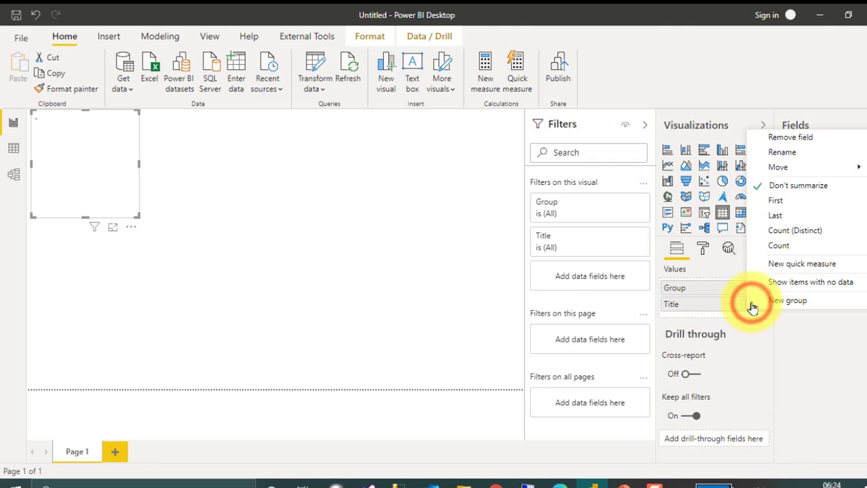
pyautogui.click(782, 248)
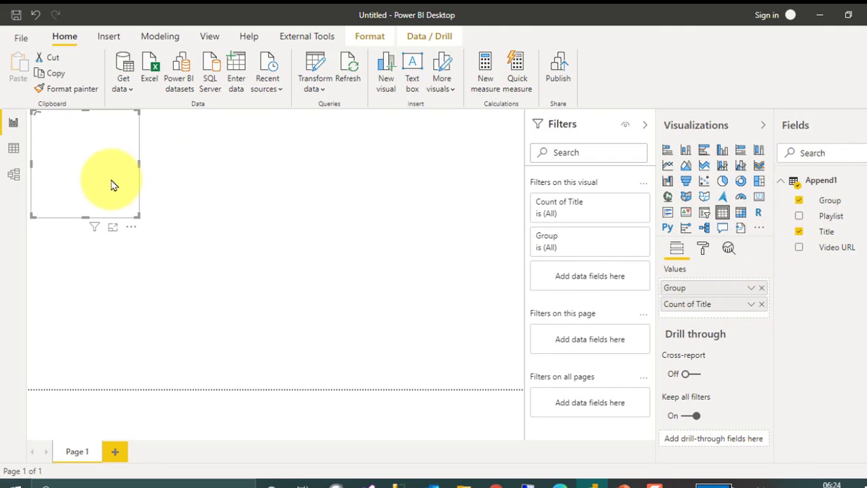
pyautogui.moveTo(114, 188); pyautogui.dragTo(470, 253)
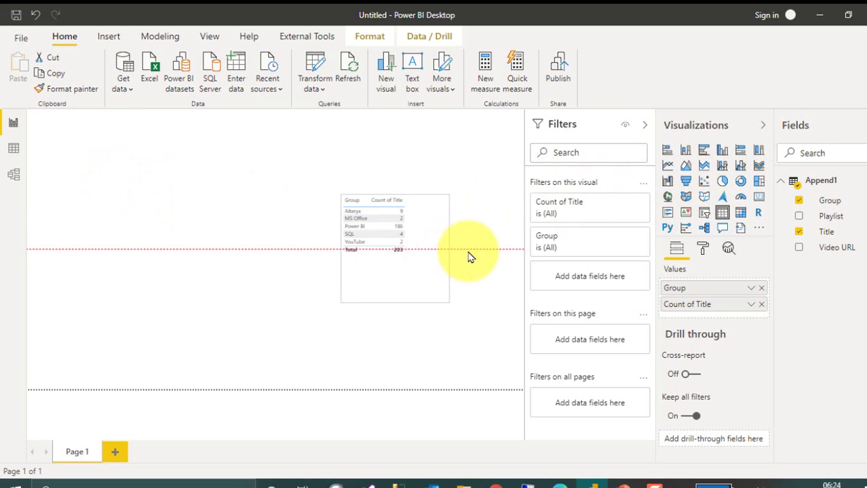
# Set grid and header text size to 15 pt and sort by Count of Title, largest first
pyautogui.click(703, 248)
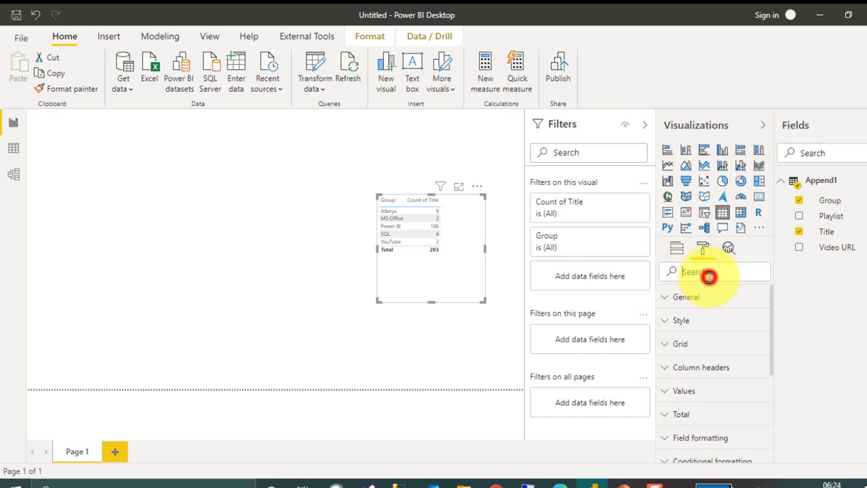
pyautogui.write('TEXT')
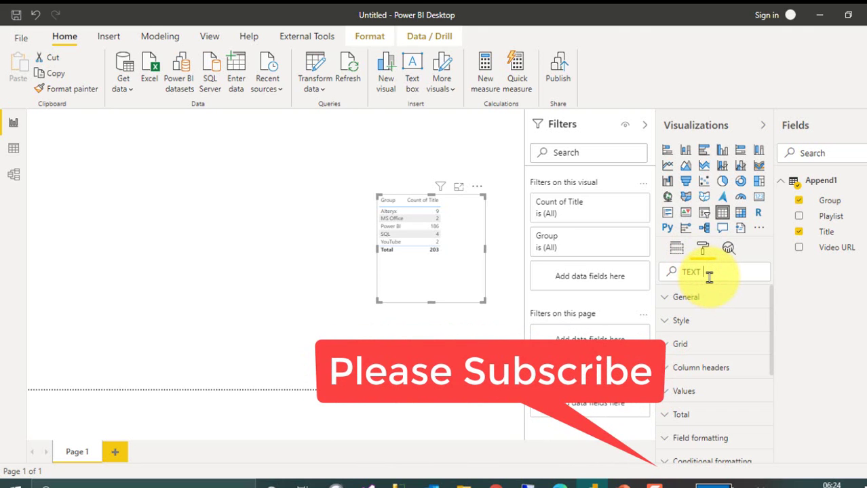
pyautogui.write(' S')
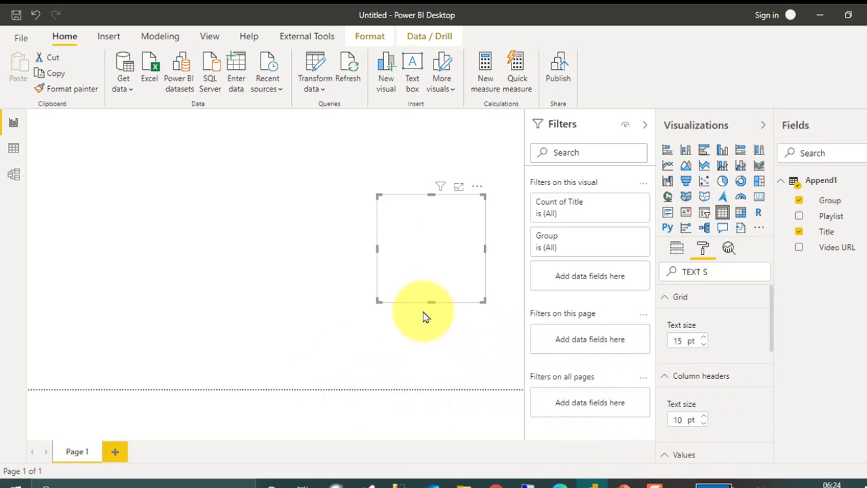
pyautogui.click(454, 202)
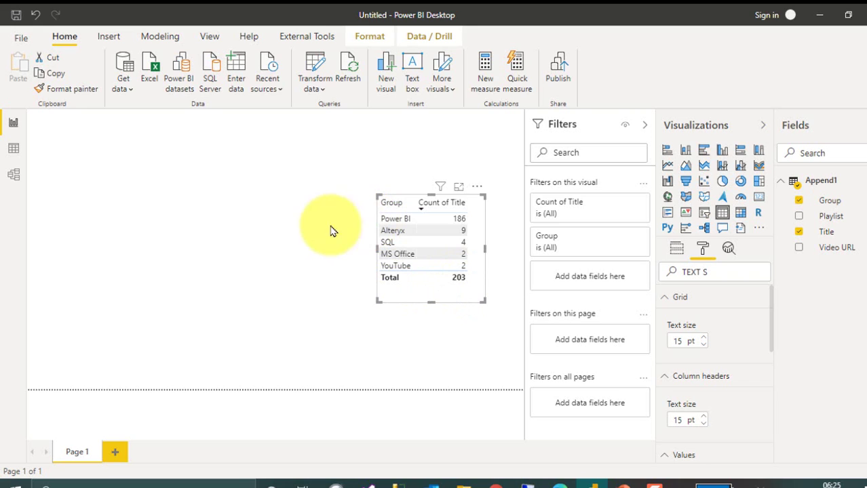
pyautogui.click(303, 221)
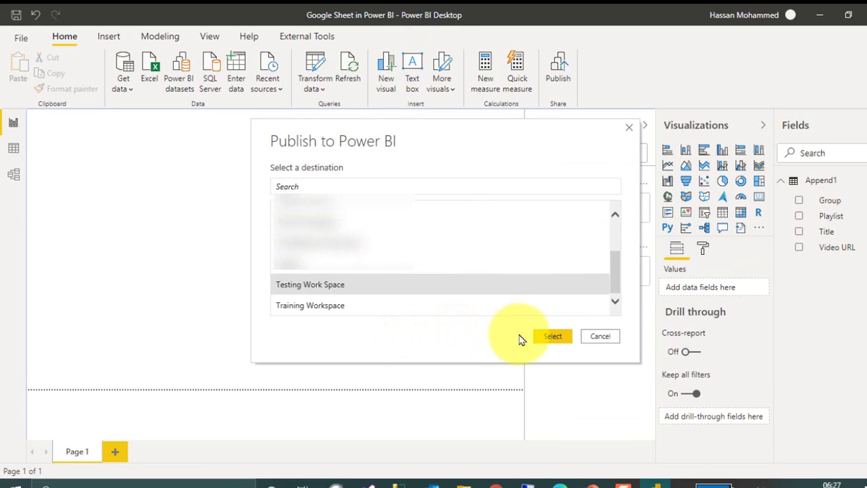
# Publish the report to the Testing Work Space and open it in the Power BI service
pyautogui.click(550, 338)
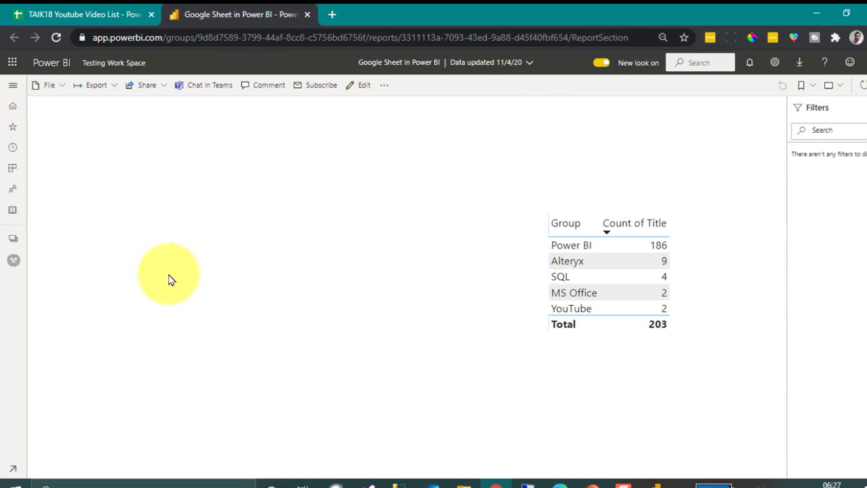
# Open the Google Sheet dataset's settings, expand Gateway connection, and follow the Manage Gateways link
pyautogui.click(13, 263)
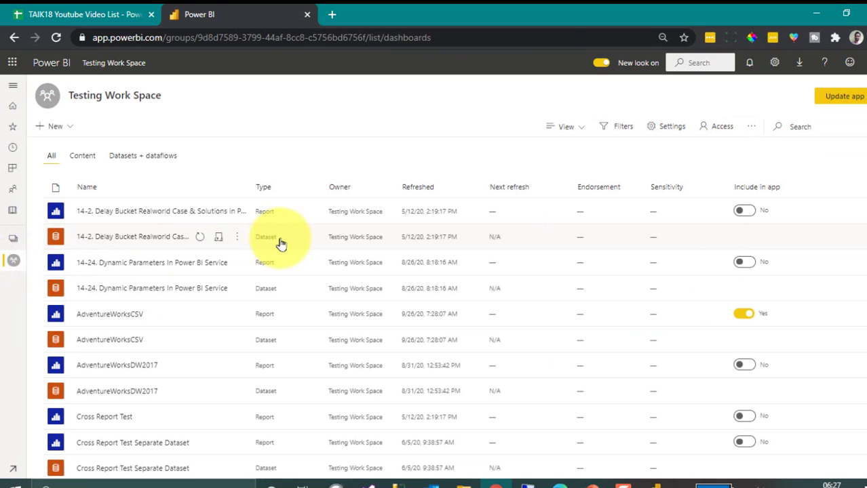
pyautogui.scroll(-3, 211, 286)
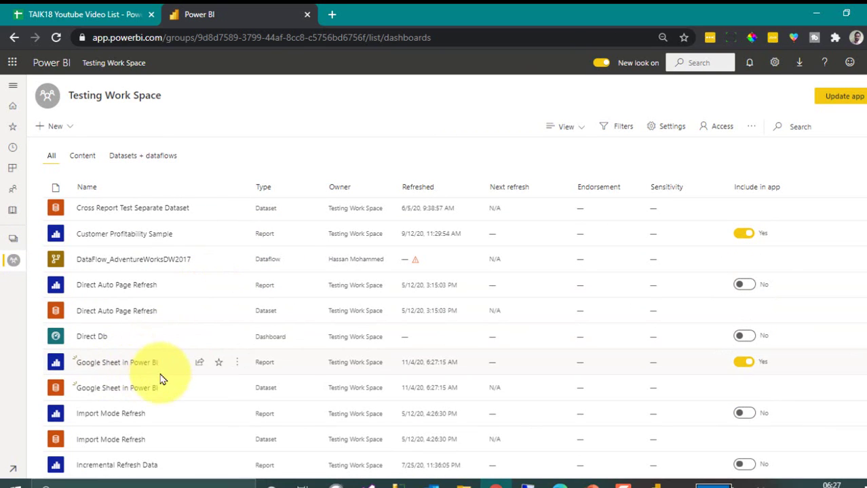
pyautogui.click(236, 389)
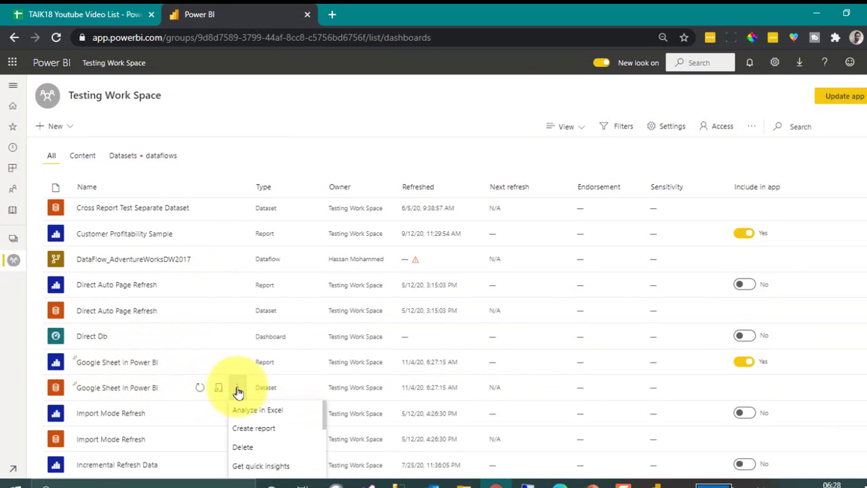
pyautogui.click(236, 391)
pyautogui.click(237, 390)
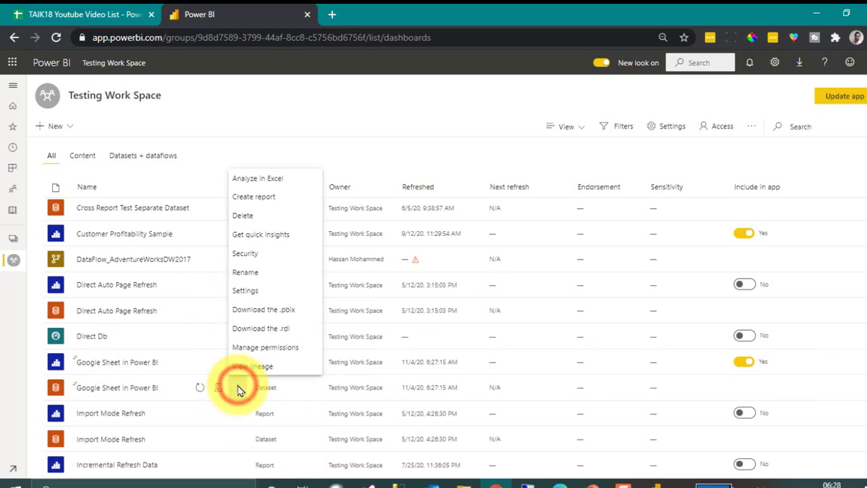
pyautogui.click(251, 293)
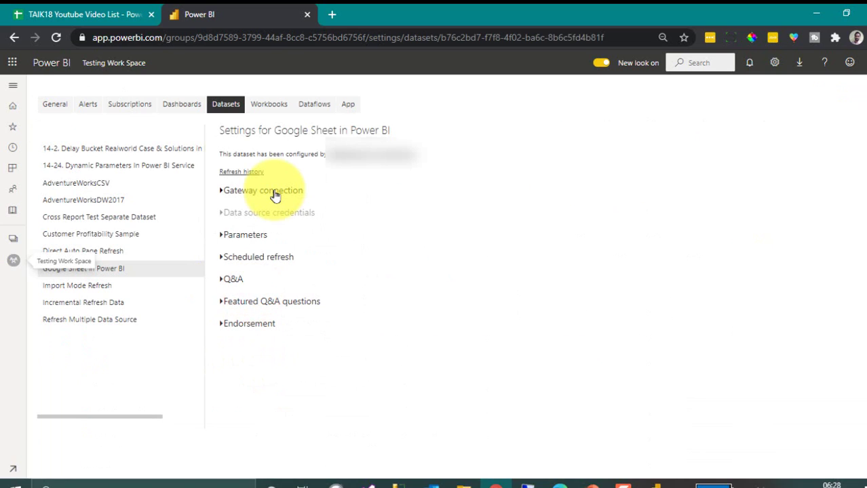
pyautogui.click(275, 192)
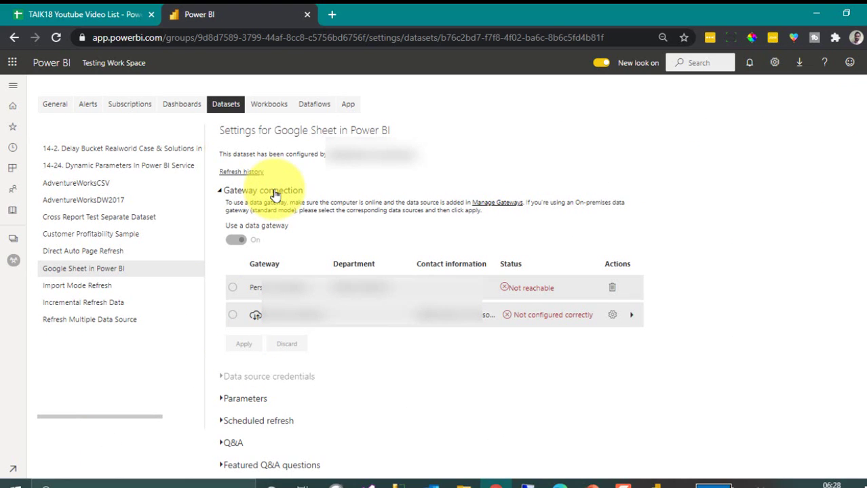
pyautogui.click(513, 205)
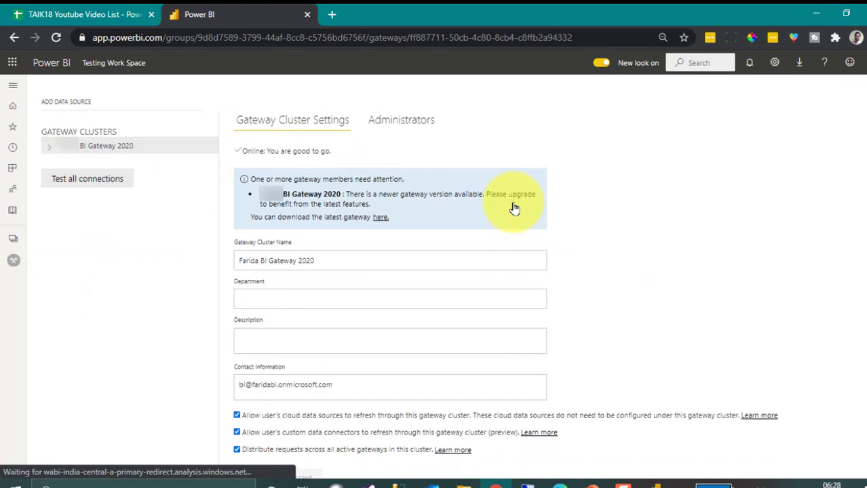
# Add a new Web data source named Google Sheet PBI to the gateway cluster
pyautogui.click(51, 150)
pyautogui.click(209, 146)
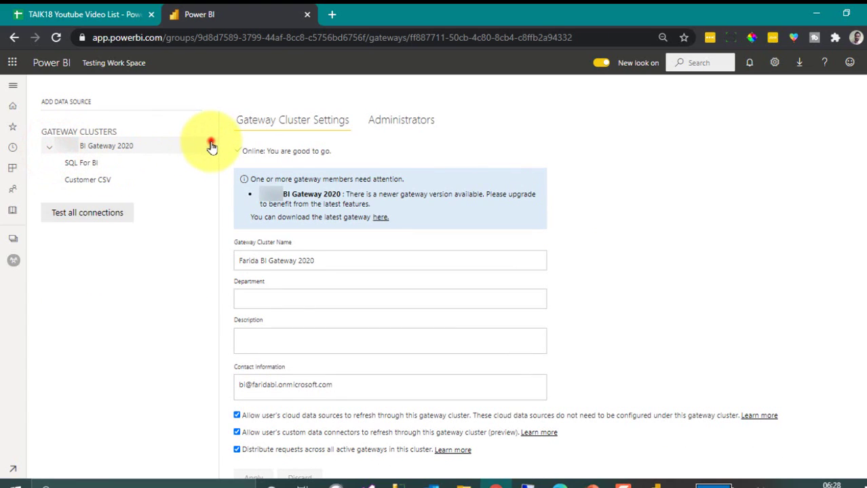
pyautogui.click(270, 164)
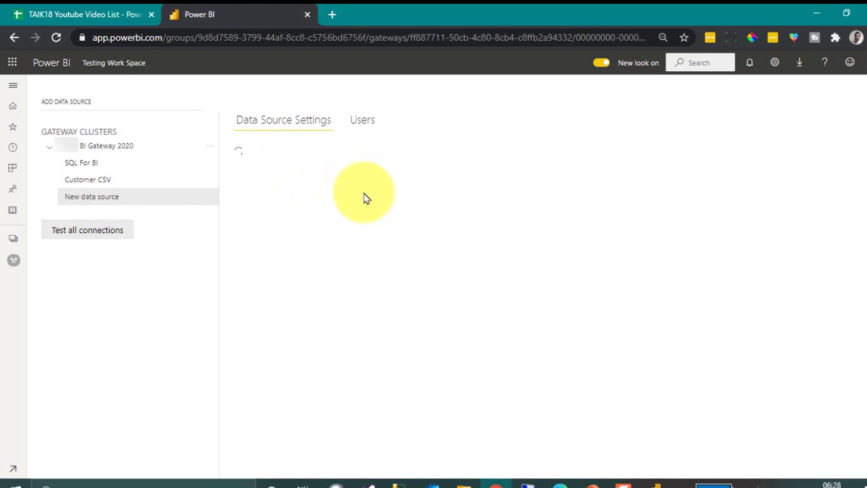
pyautogui.click(303, 207)
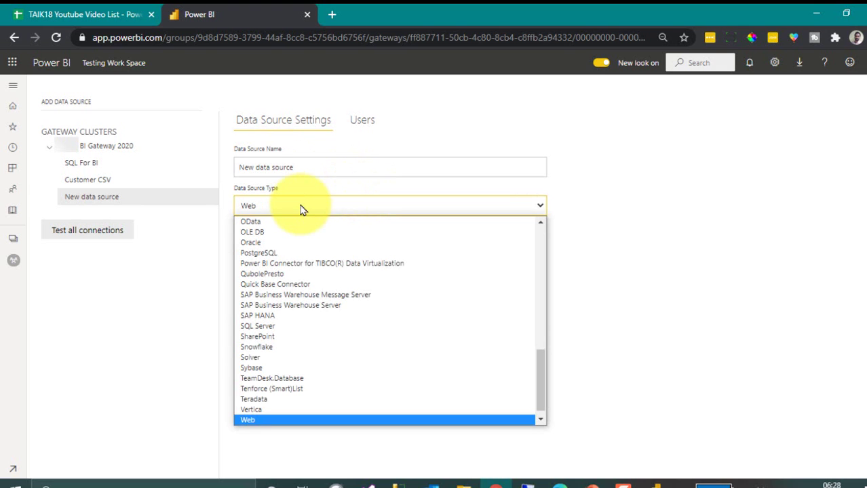
pyautogui.click(302, 207)
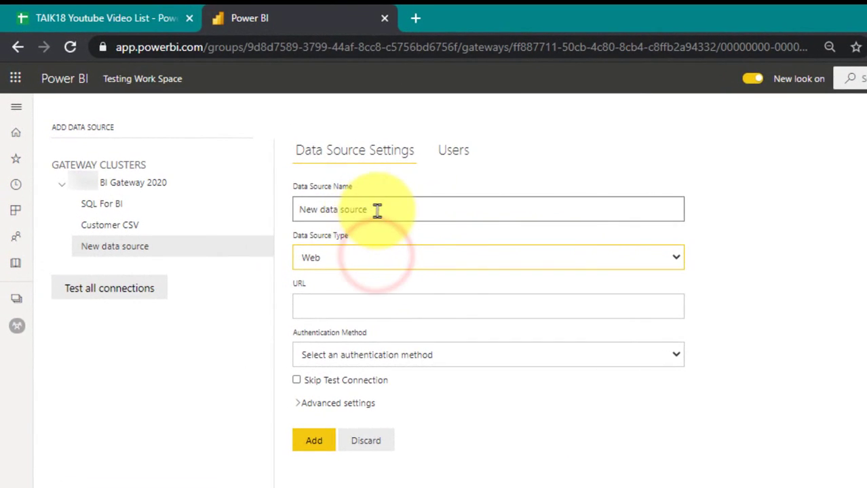
pyautogui.moveTo(301, 168); pyautogui.dragTo(223, 170)
pyautogui.write('Google')
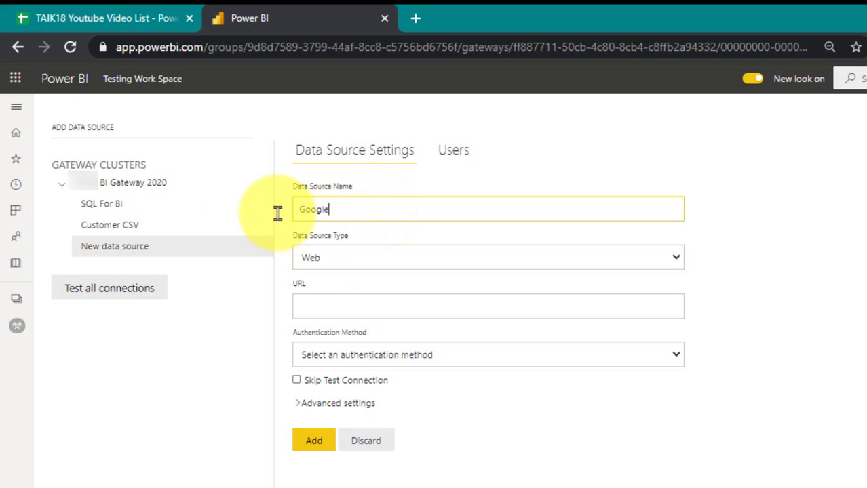
pyautogui.write(' Sheet PBI')
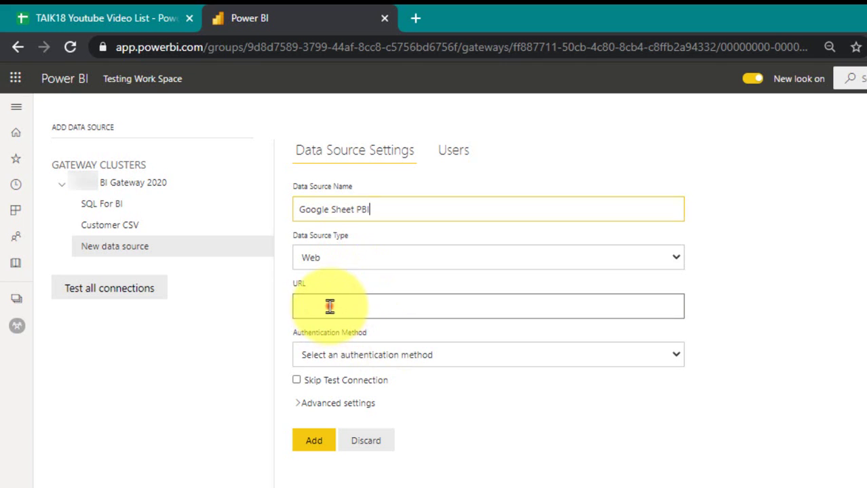
# Paste the Google Sheets URL, choose Anonymous authentication, and create the data source
pyautogui.click(334, 306)
pyautogui.hotkey('ctrl', 'v')
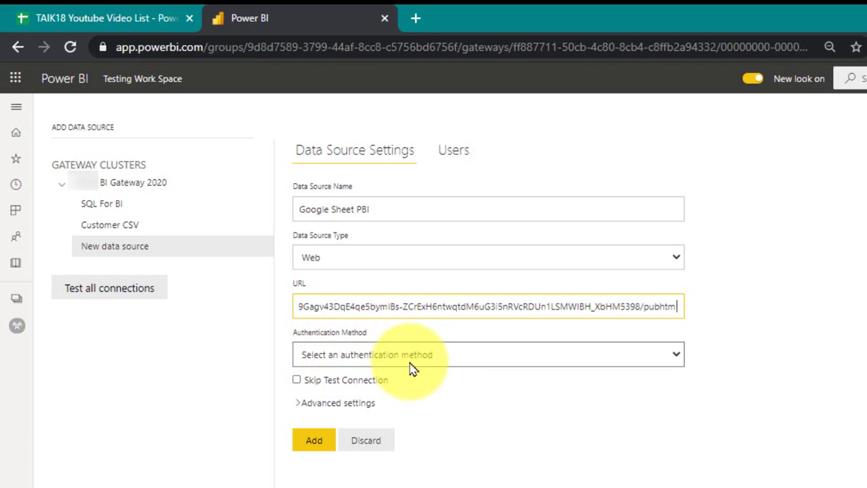
pyautogui.click(415, 365)
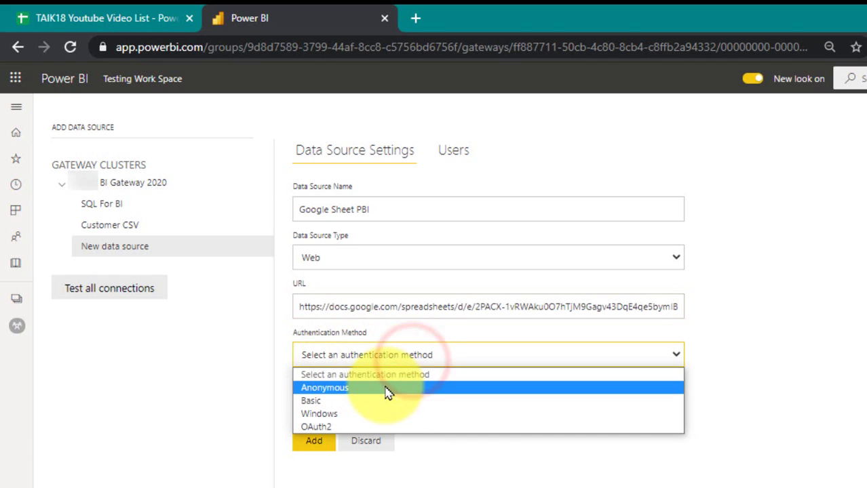
pyautogui.click(388, 391)
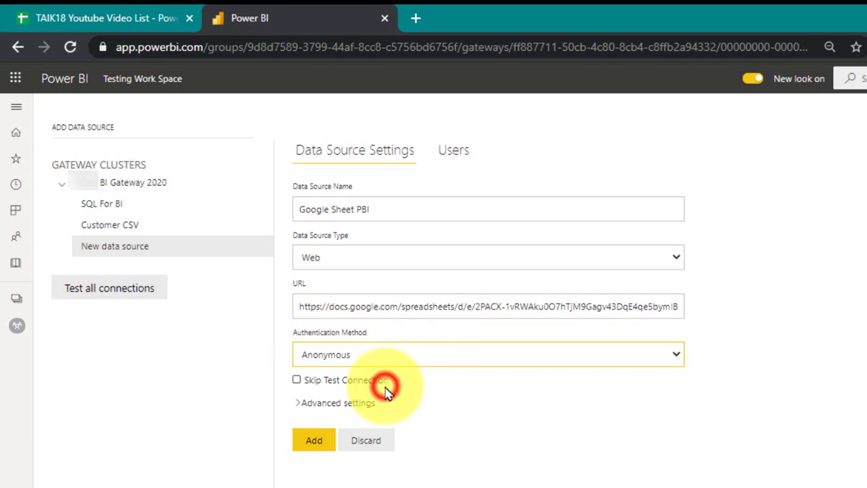
pyautogui.click(314, 441)
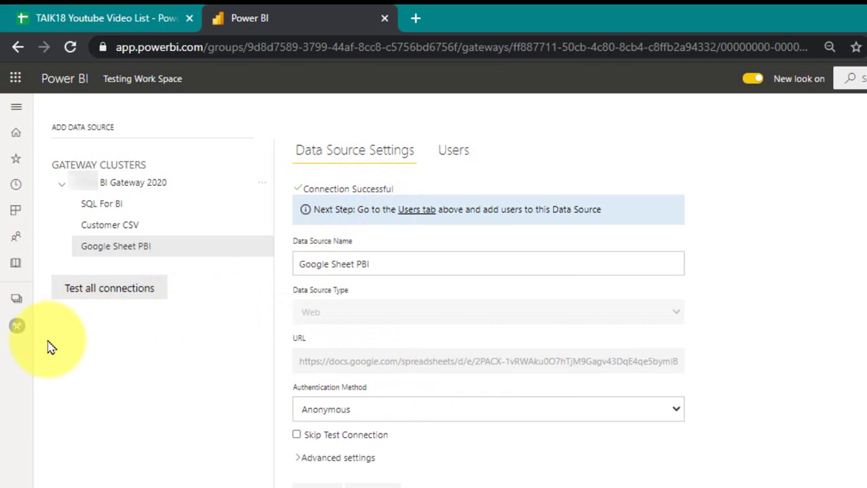
# Map the Google Sheet dataset's web source to the Google Sheet PBI gateway source and apply
pyautogui.click(16, 327)
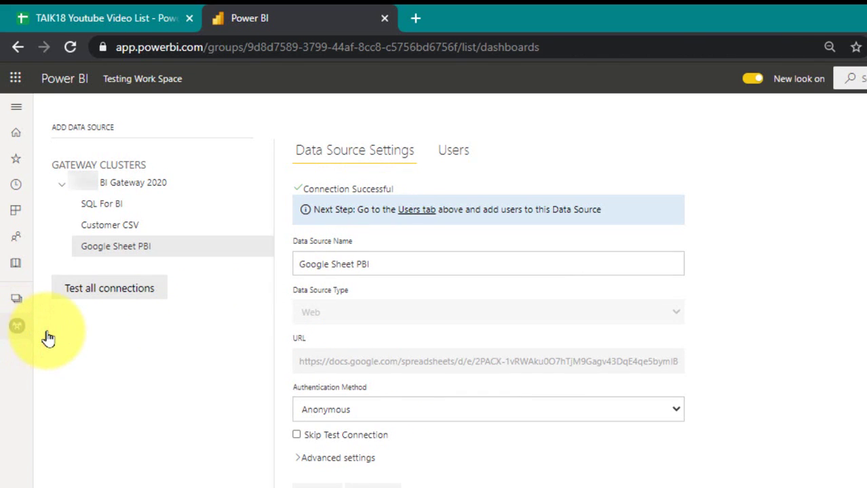
pyautogui.scroll(-5, 251, 410)
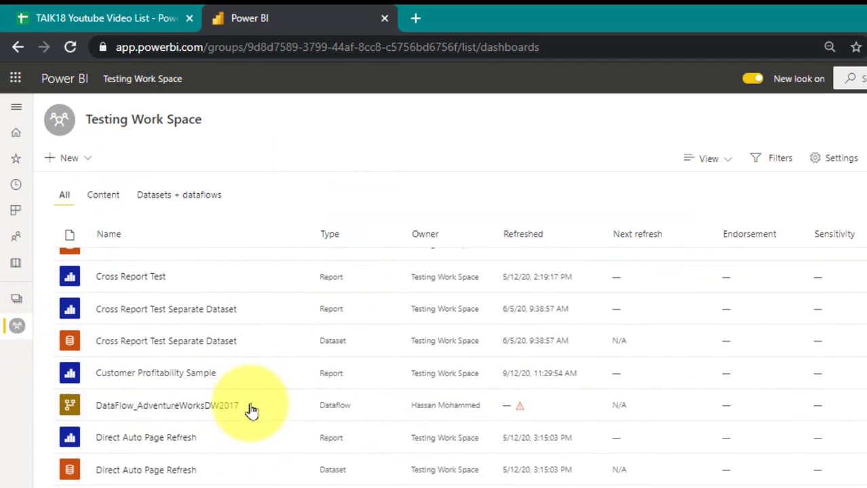
pyautogui.scroll(-3, 247, 417)
pyautogui.click(296, 403)
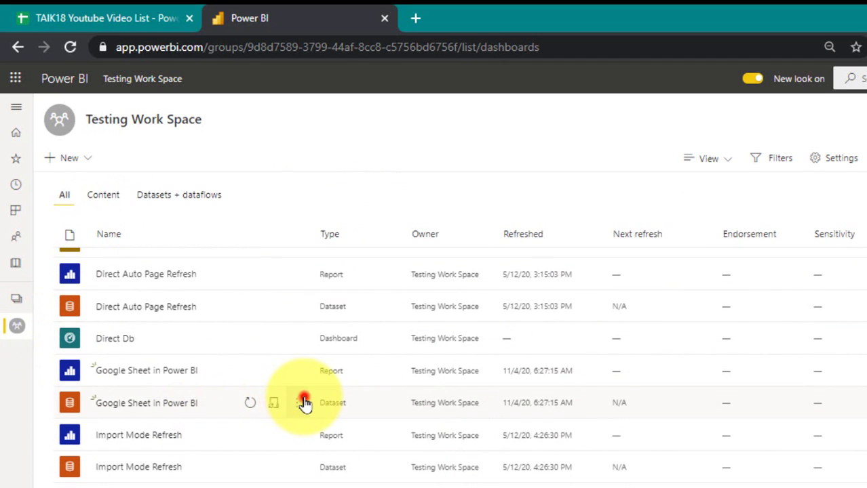
pyautogui.click(315, 282)
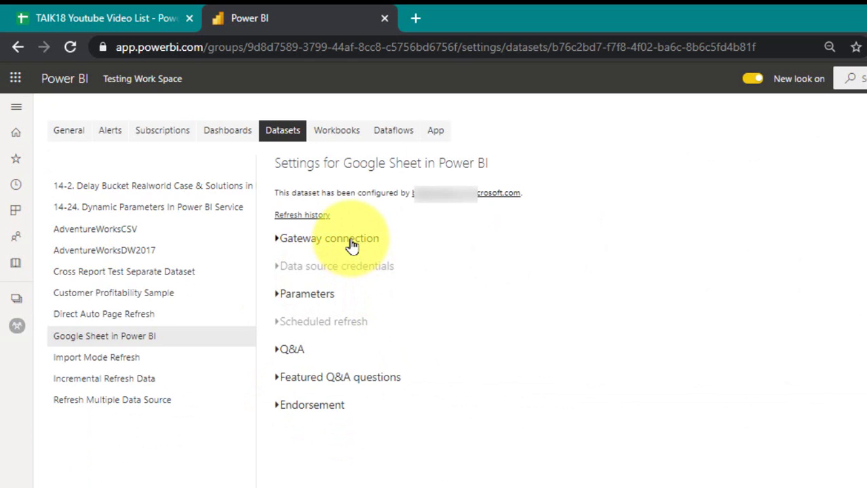
pyautogui.click(352, 246)
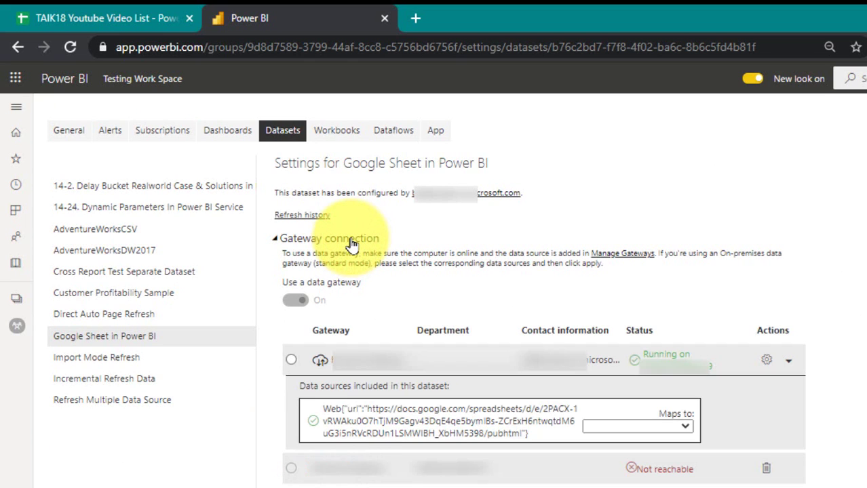
pyautogui.click(614, 426)
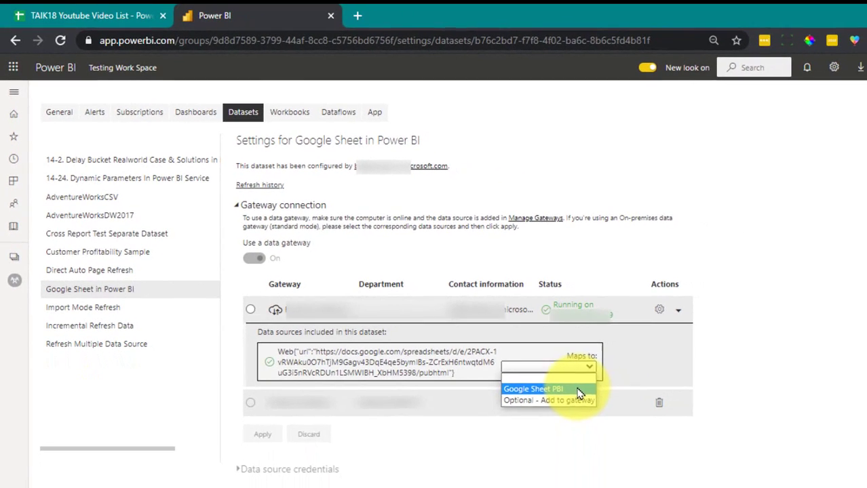
pyautogui.click(672, 453)
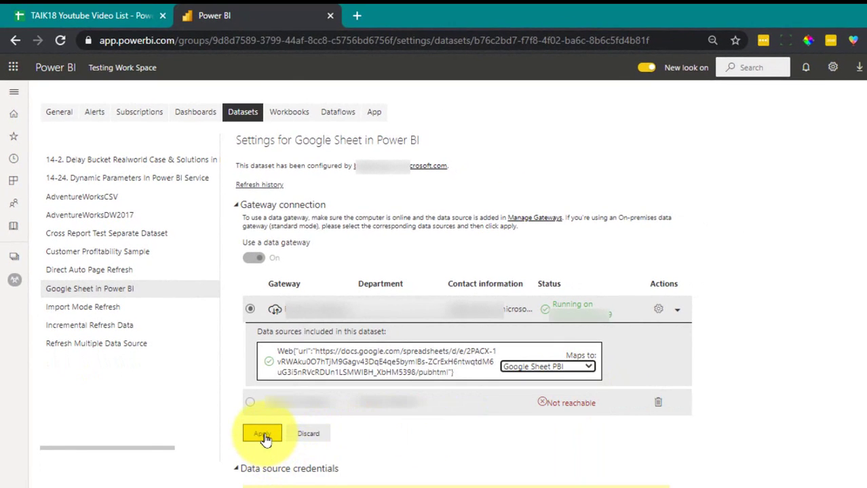
pyautogui.click(265, 438)
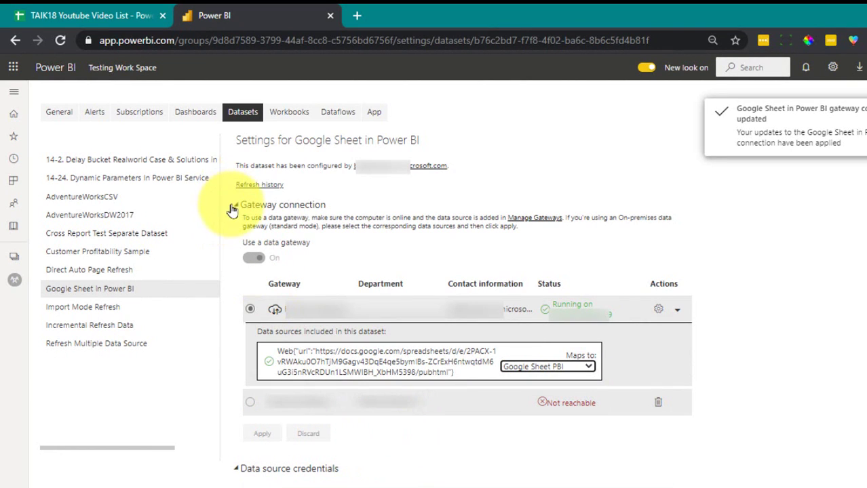
# Check the Power BI rows in the video list sheet, then open the Google Sheet in Power BI report
pyautogui.click(14, 279)
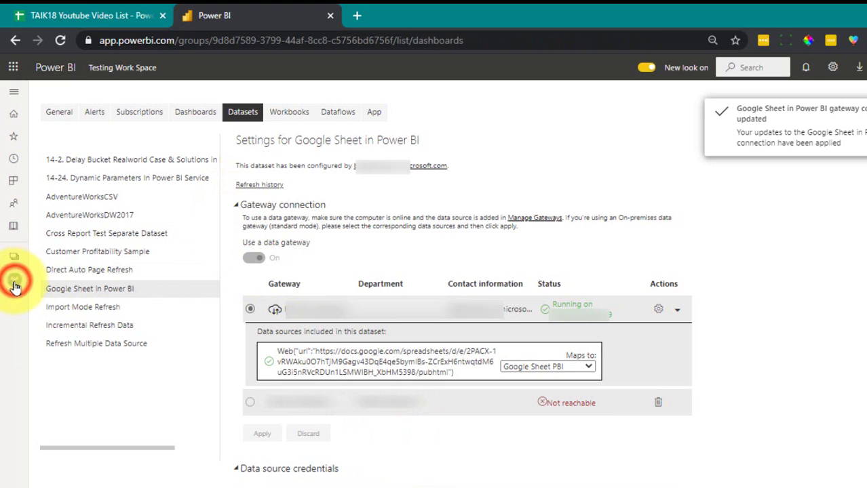
pyautogui.click(78, 20)
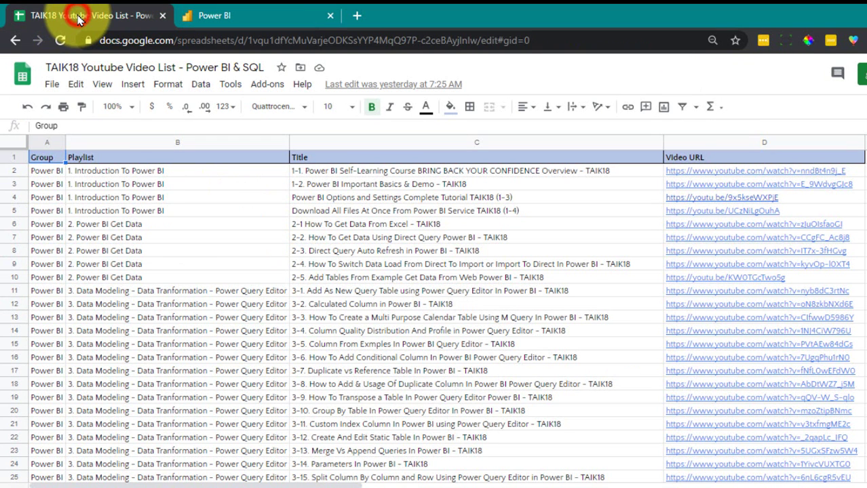
pyautogui.click(56, 261)
pyautogui.click(216, 16)
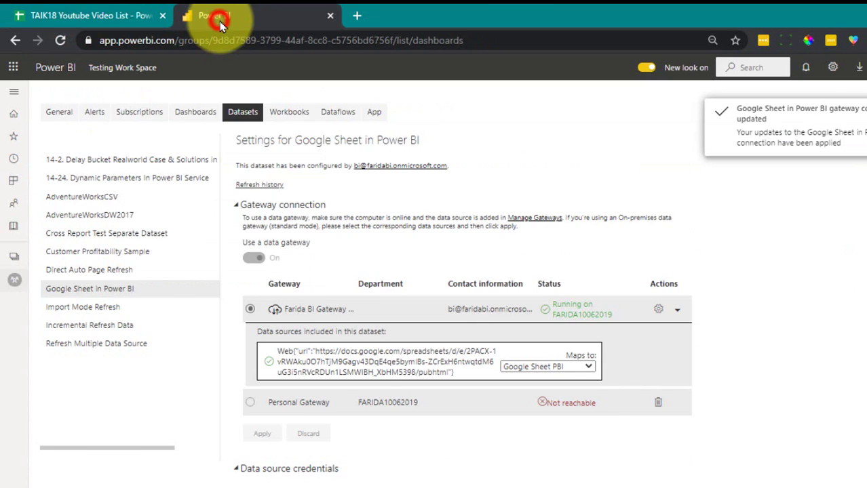
pyautogui.click(125, 446)
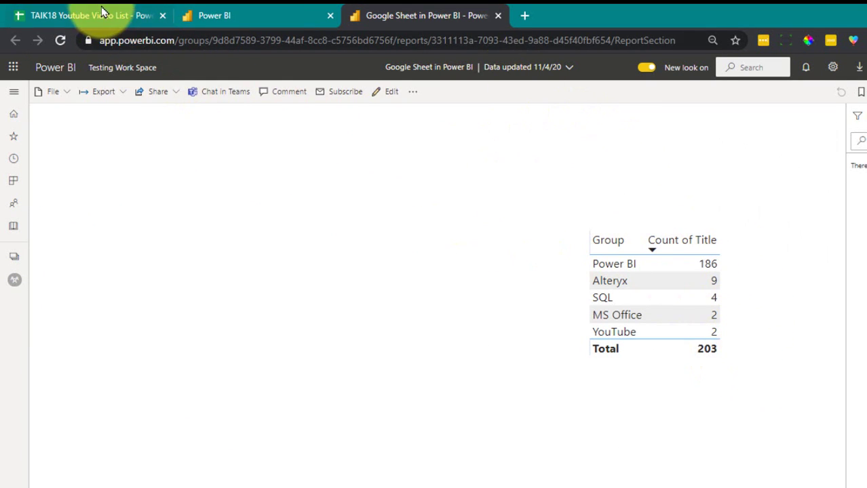
# Create row 188 in the video list by copying row 187 down into it
pyautogui.click(102, 15)
pyautogui.hotkey('ctrl', 'Down')
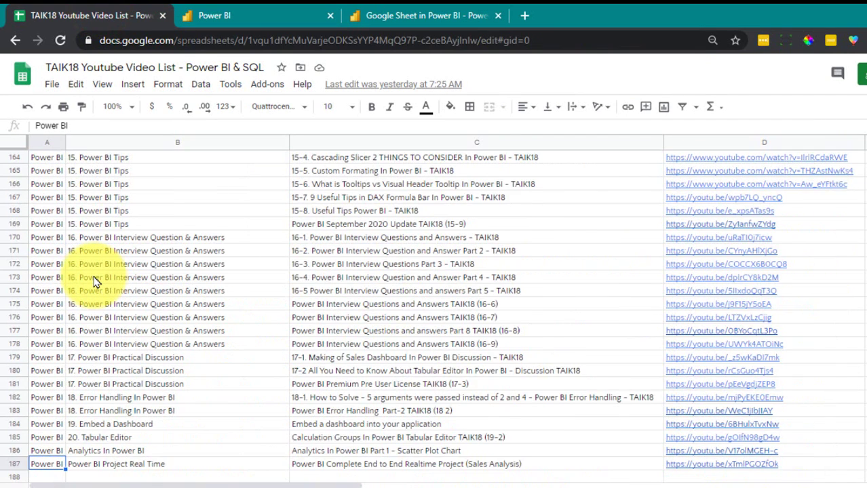
pyautogui.press('Down')
pyautogui.hotkey('shift', 'space')
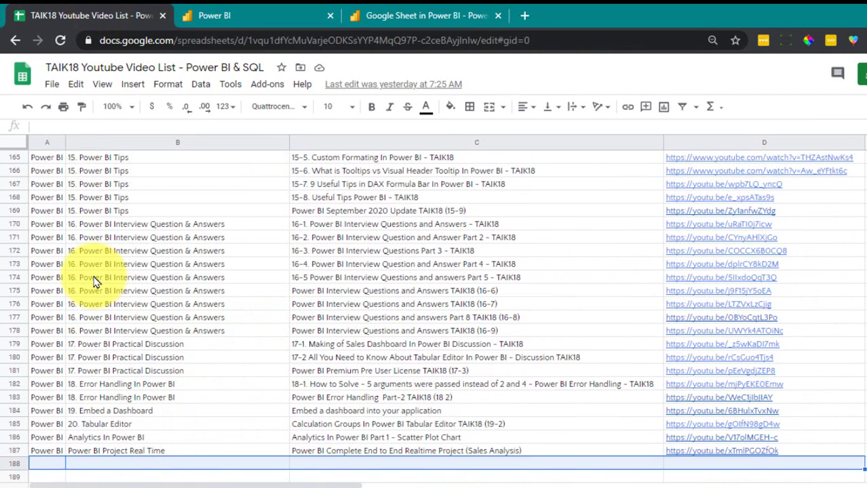
pyautogui.hotkey('ctrl', 'd')
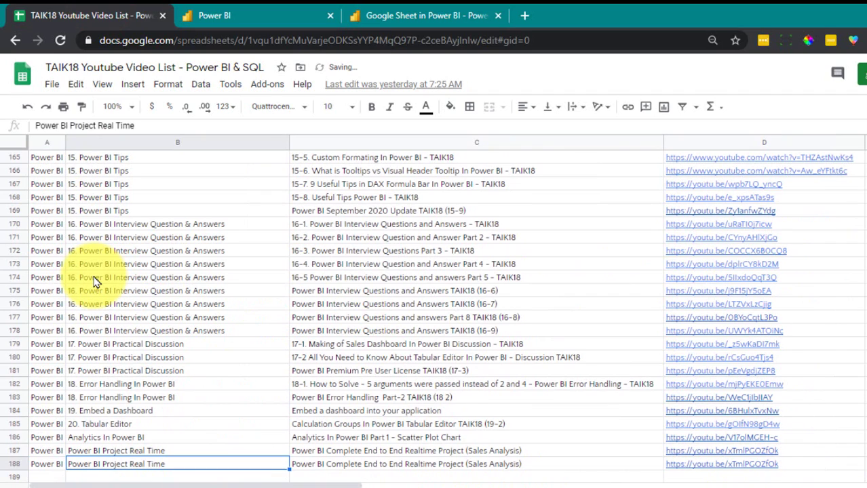
# Fill row 188's columns B–D with Get Data, Google Sheet and xxx
pyautogui.write('Get Data')
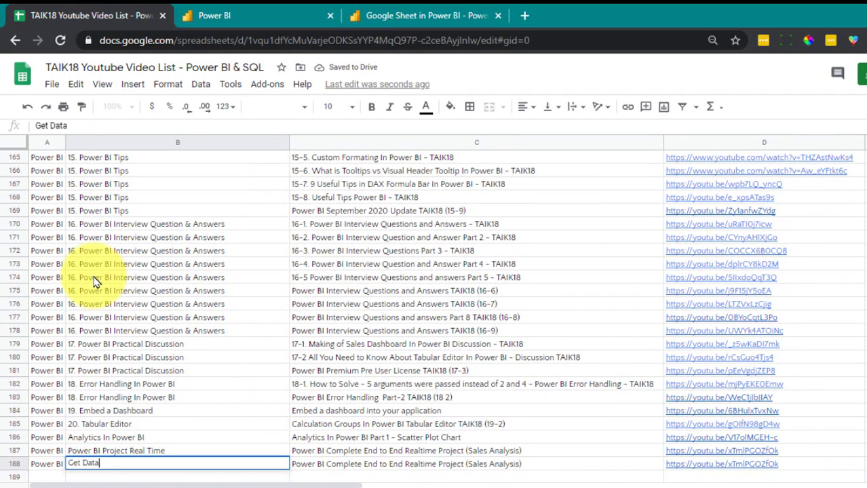
pyautogui.press('Tab')
pyautogui.write('G')
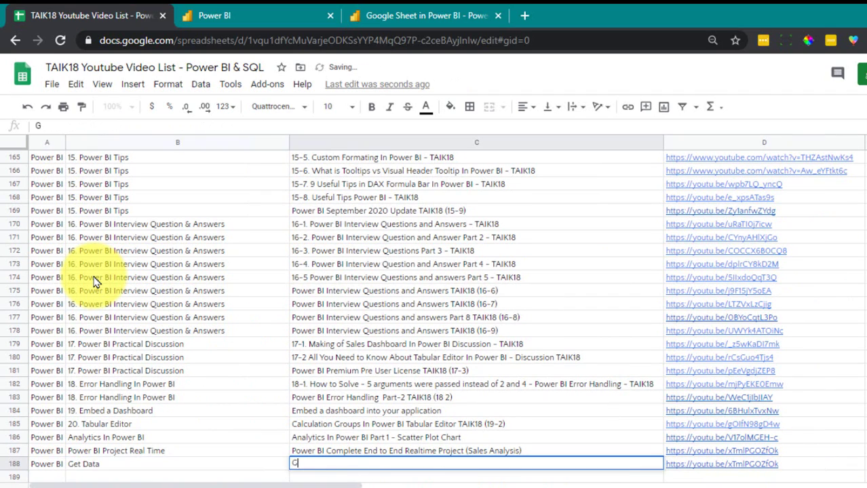
pyautogui.write('oogle Sheet')
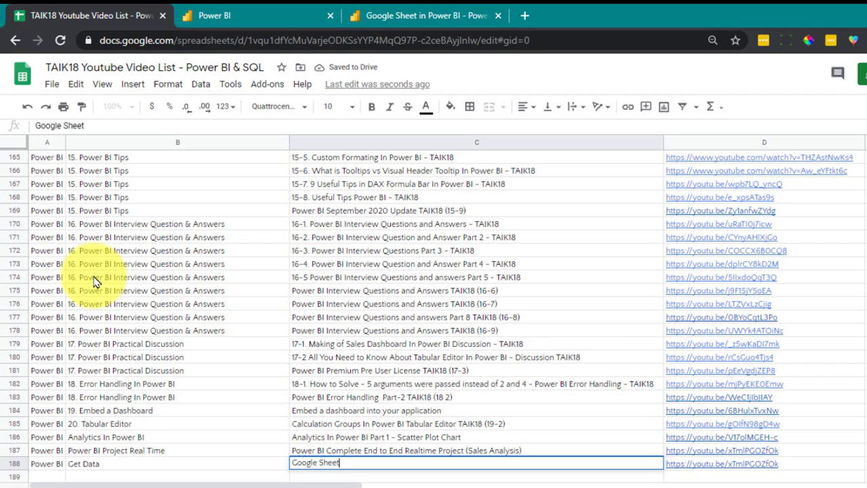
pyautogui.press('Tab')
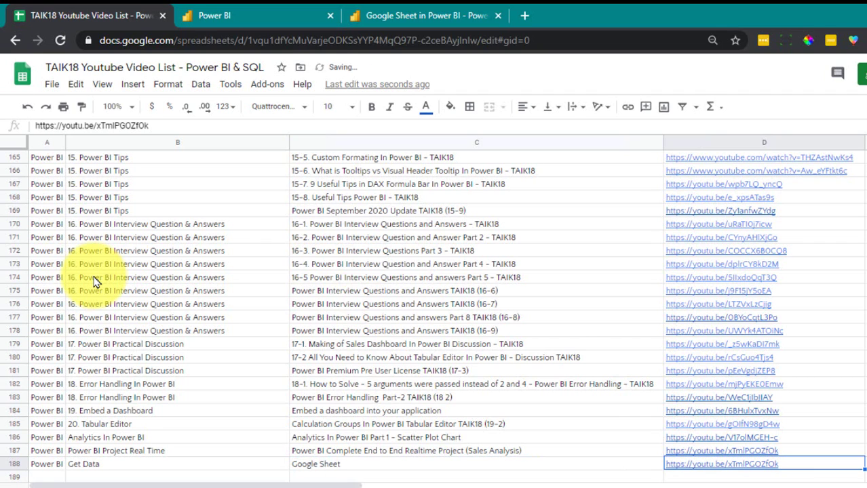
pyautogui.write('xxx')
pyautogui.press('Return')
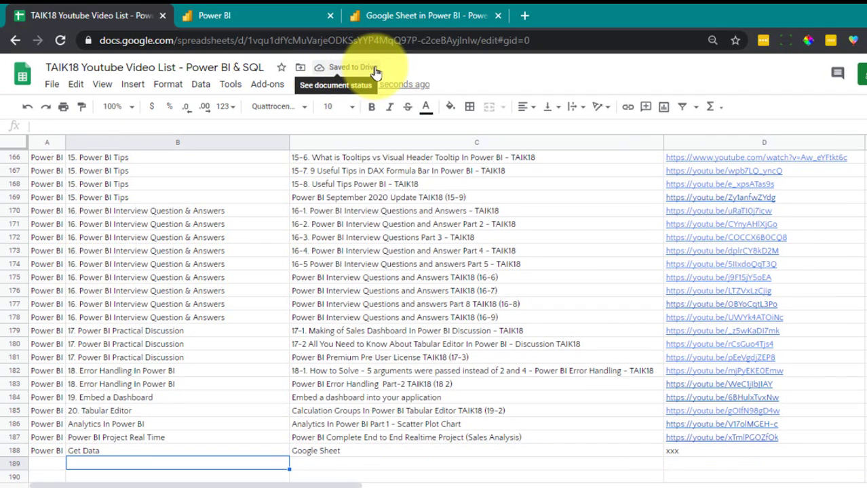
pyautogui.click(281, 19)
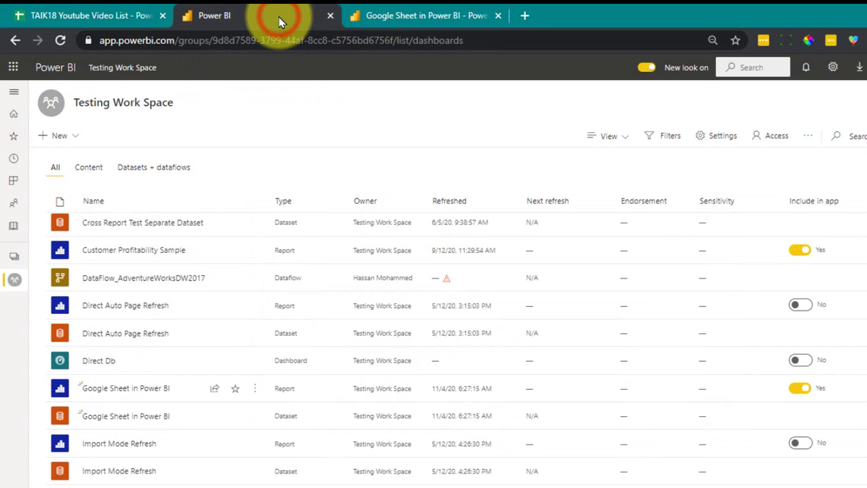
# Try refreshing the report's visuals before the dataset has been refreshed
pyautogui.click(397, 15)
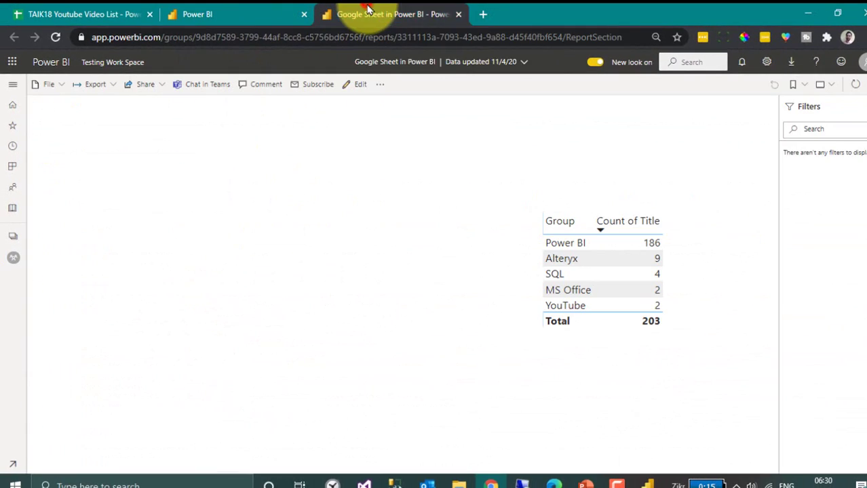
pyautogui.click(855, 85)
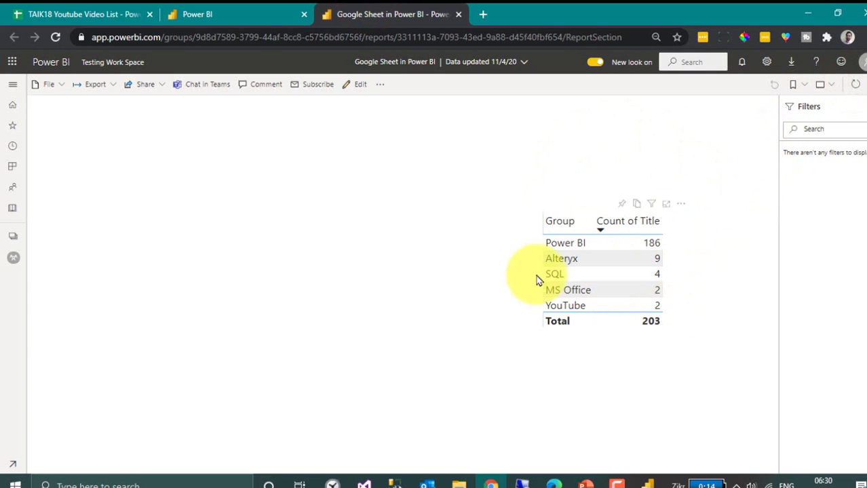
pyautogui.click(228, 15)
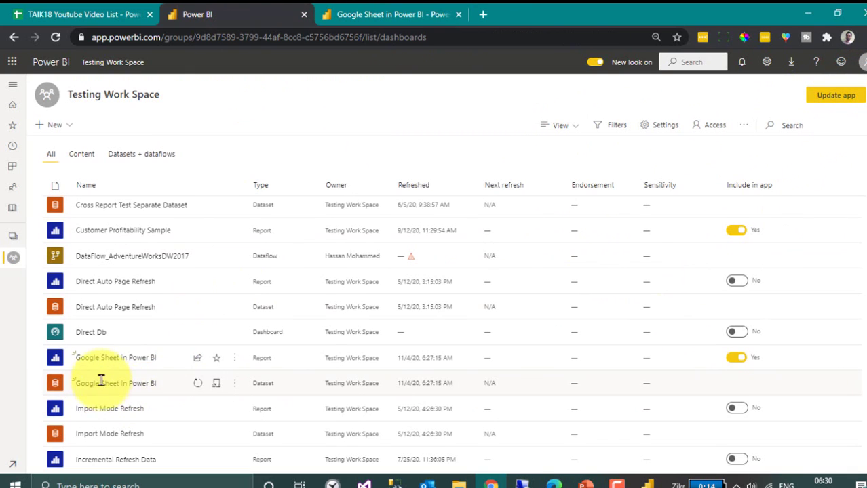
# Refresh the Google Sheet dataset, then refresh the report to show Power BI 187 and total 204
pyautogui.click(197, 385)
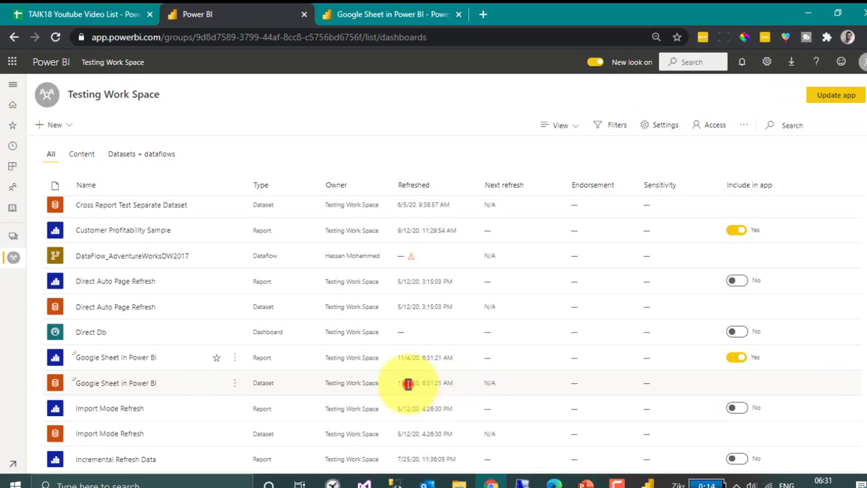
pyautogui.moveTo(442, 384); pyautogui.dragTo(405, 383)
pyautogui.click(390, 15)
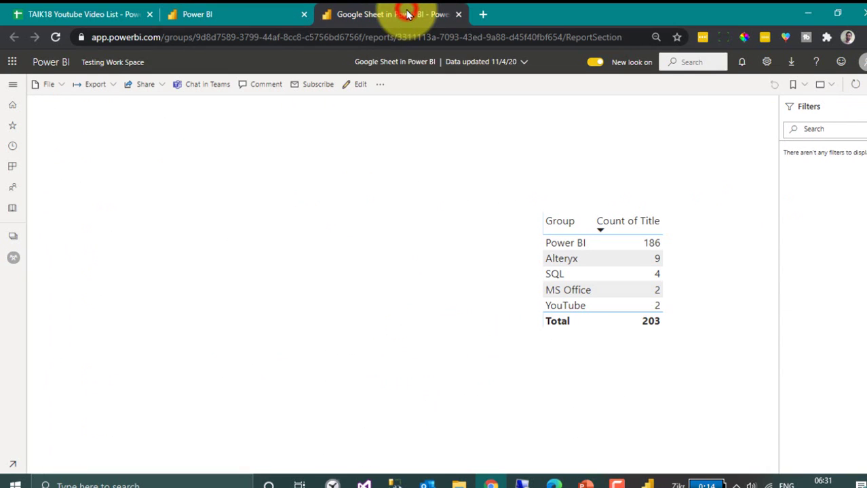
pyautogui.click(858, 84)
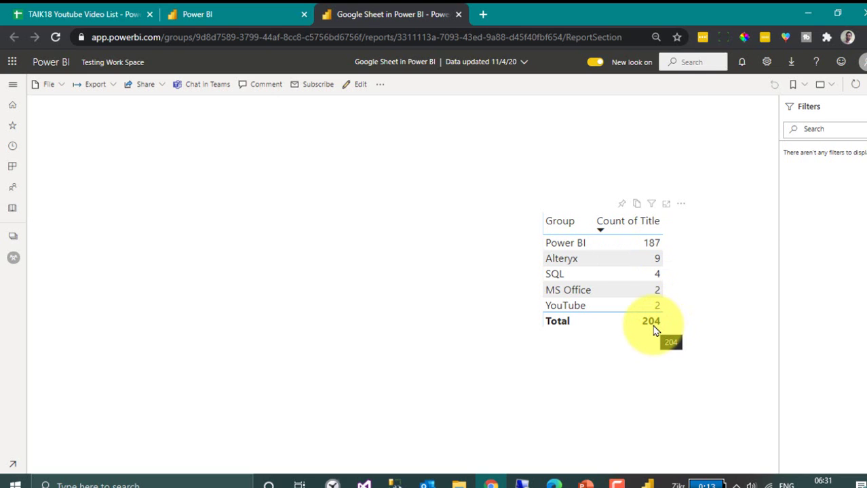
pyautogui.click(227, 18)
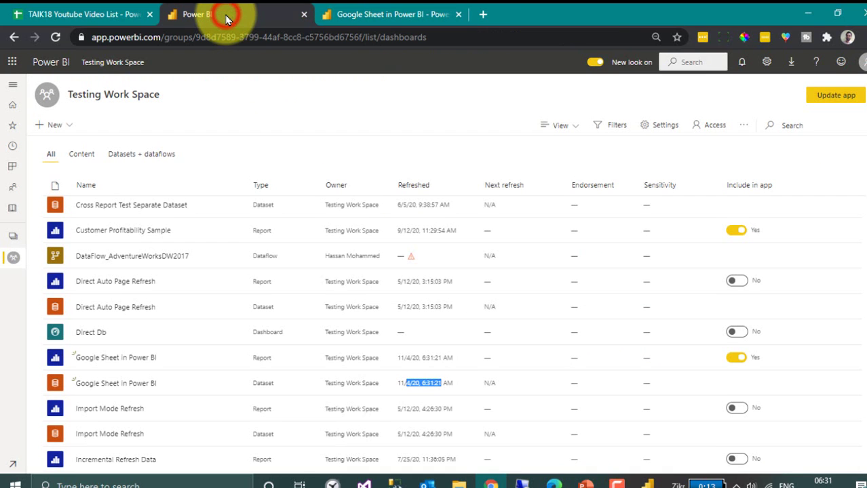